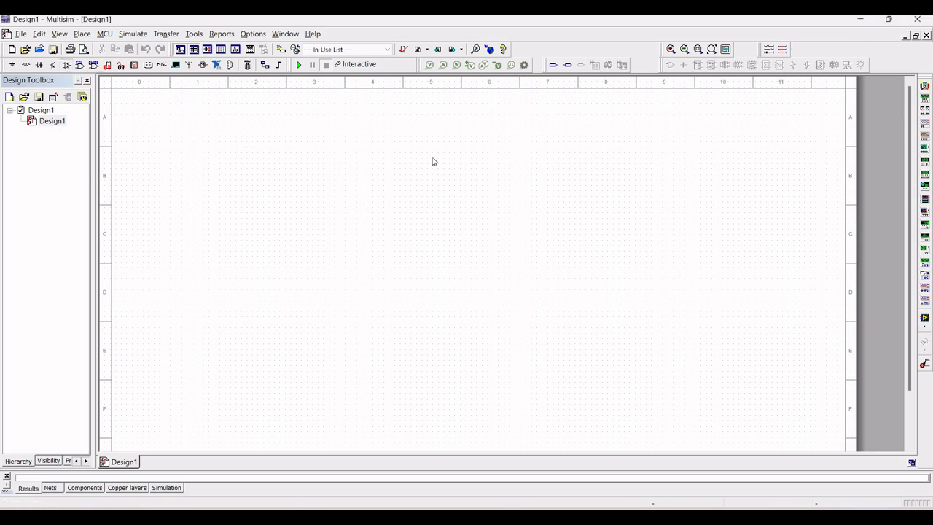
# - Open the component browser for placement, show all groups and select the TIMER family
pyautogui.hotkey('ctrl', 'w')
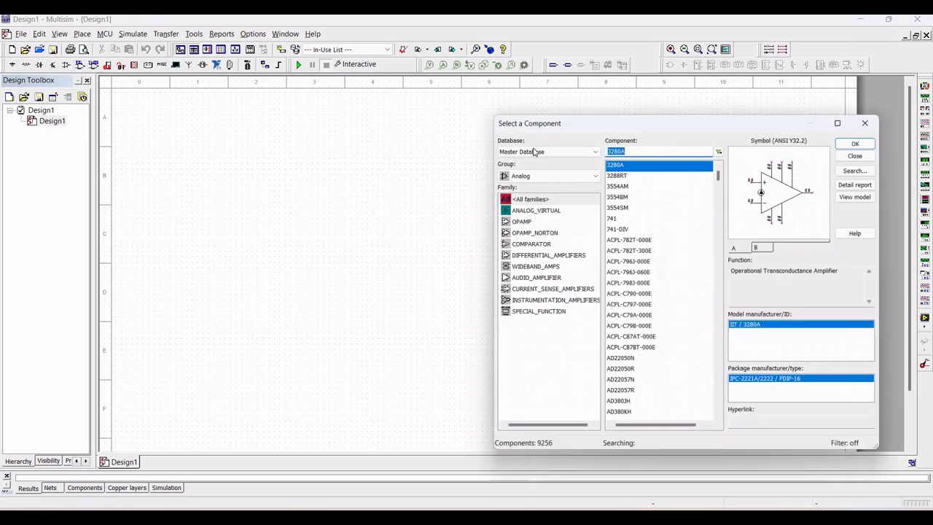
pyautogui.click(553, 173)
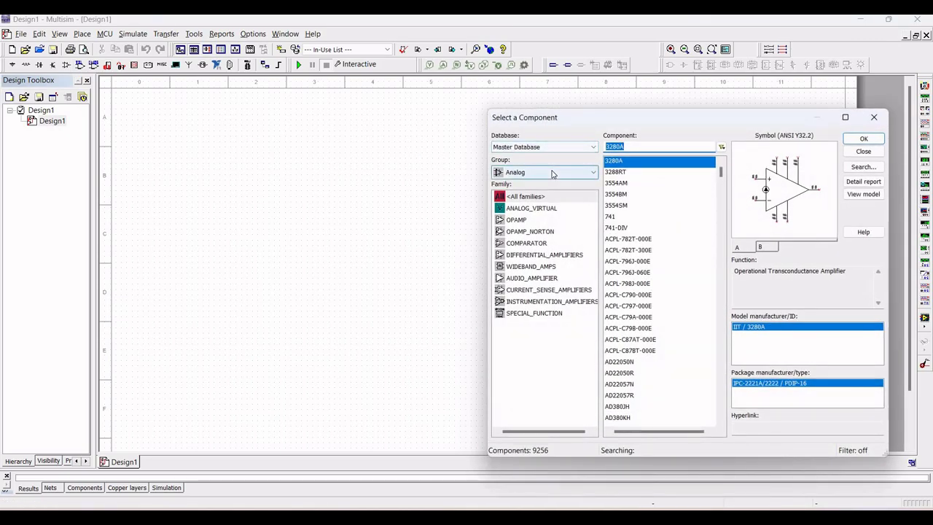
pyautogui.click(526, 186)
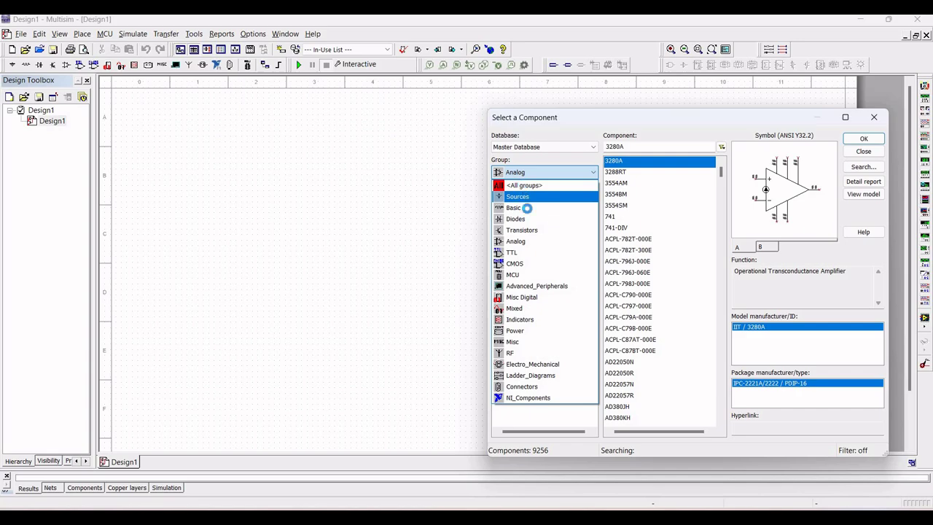
pyautogui.scroll(-1, 598, 246)
pyautogui.scroll(-20, 602, 296)
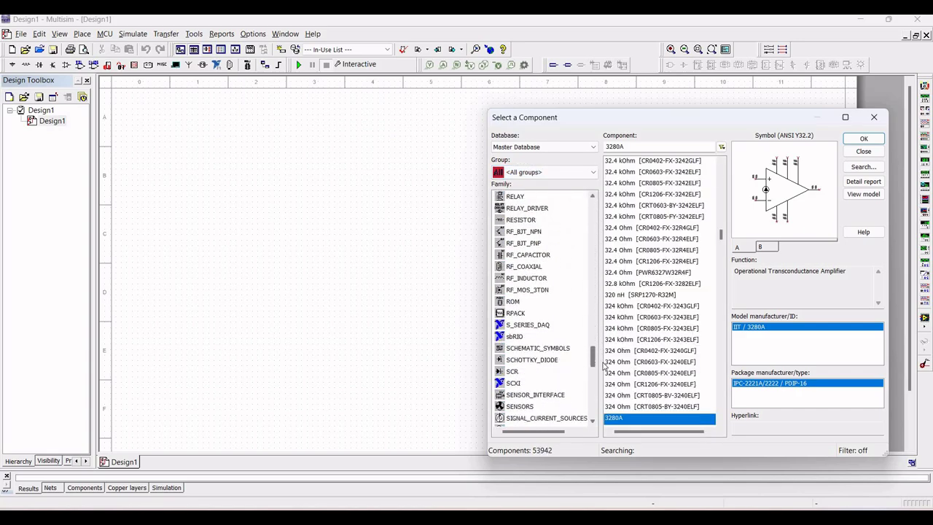
pyautogui.scroll(14, 604, 357)
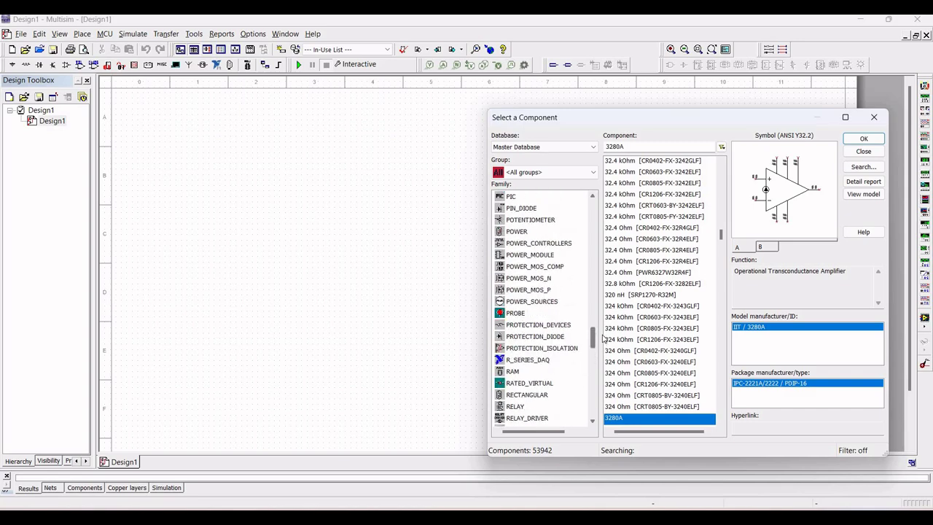
pyautogui.scroll(4, 603, 333)
pyautogui.scroll(-10, 610, 366)
pyautogui.scroll(-7, 609, 372)
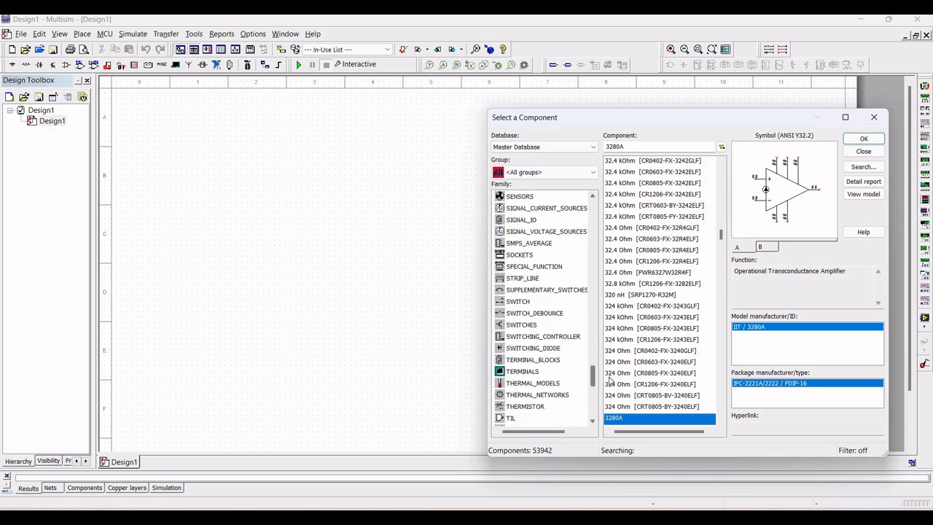
pyautogui.scroll(-2, 543, 373)
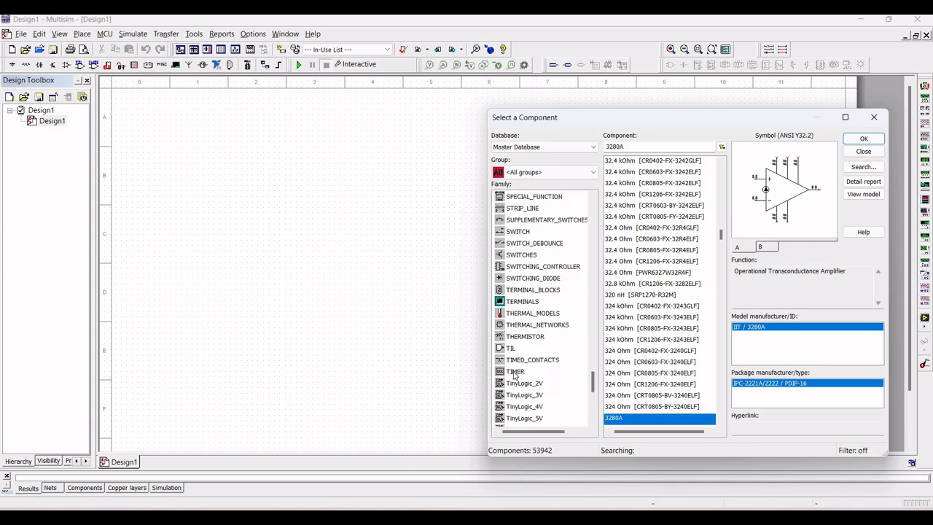
pyautogui.click(515, 370)
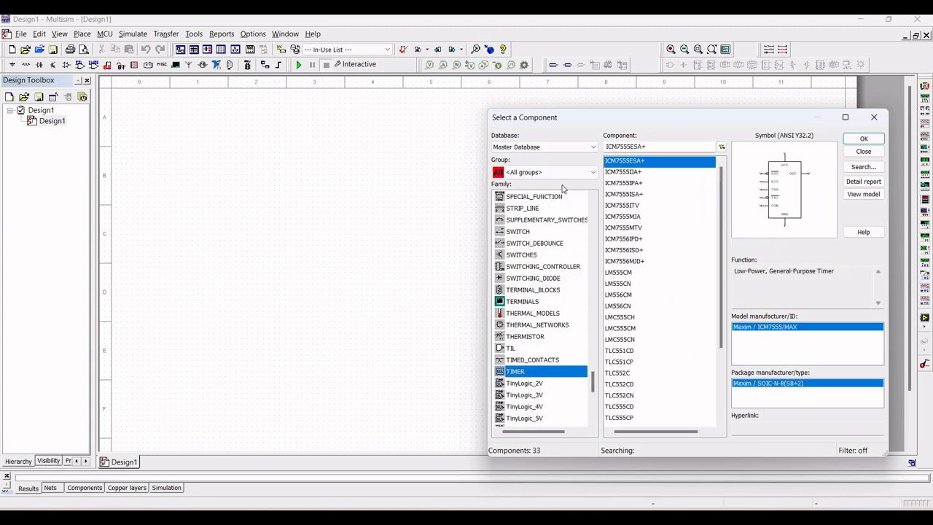
# - Place an LM555CN timer near the middle of the schematic
pyautogui.click(619, 283)
pyautogui.click(863, 138)
pyautogui.click(429, 290)
pyautogui.click(427, 291)
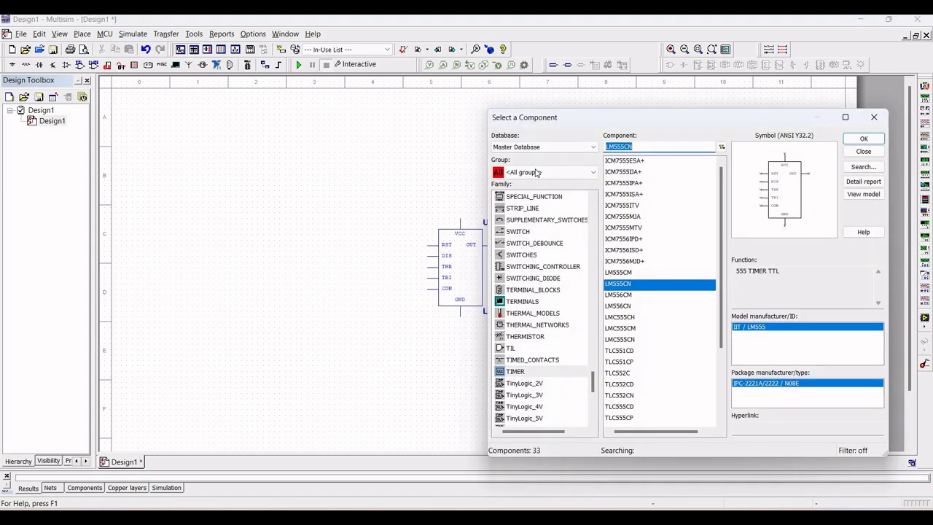
# - Place a VCC supply from the Sources group above the LM555CN timer
pyautogui.click(583, 177)
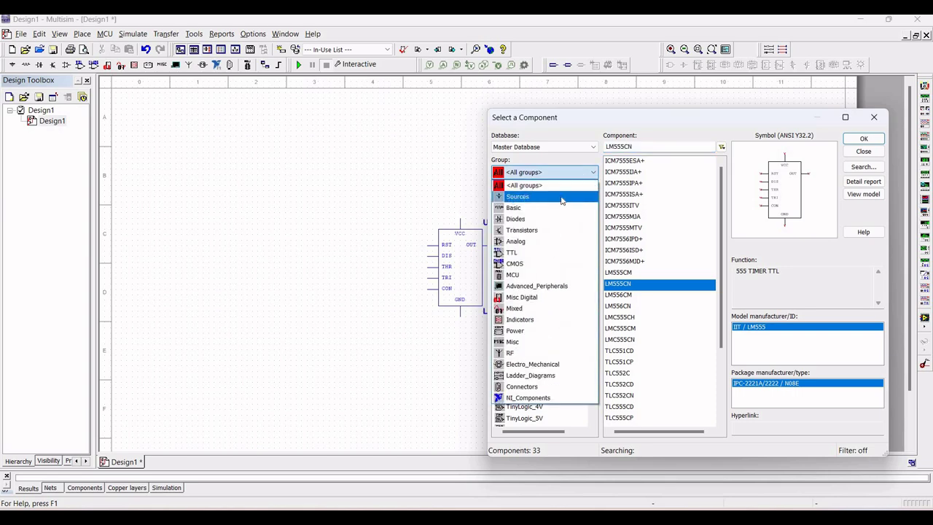
pyautogui.click(561, 197)
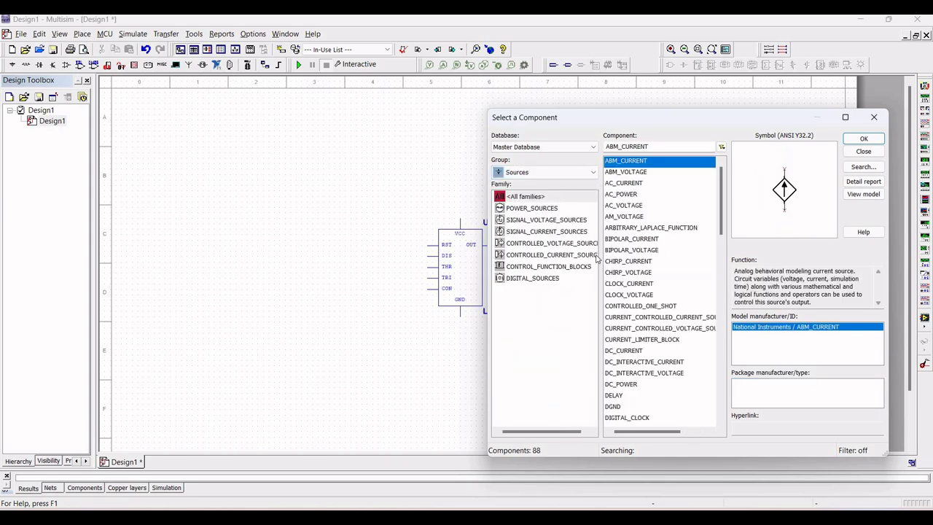
pyautogui.scroll(-20, 623, 261)
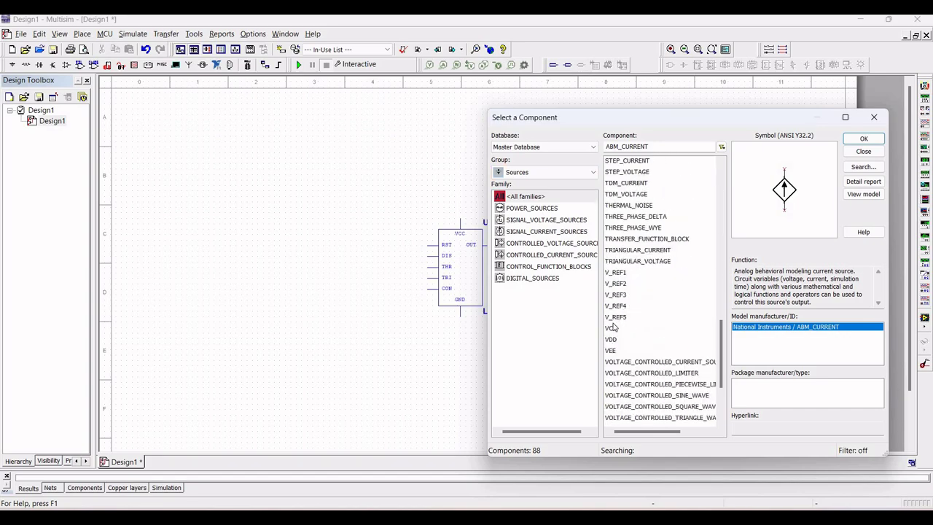
pyautogui.click(612, 329)
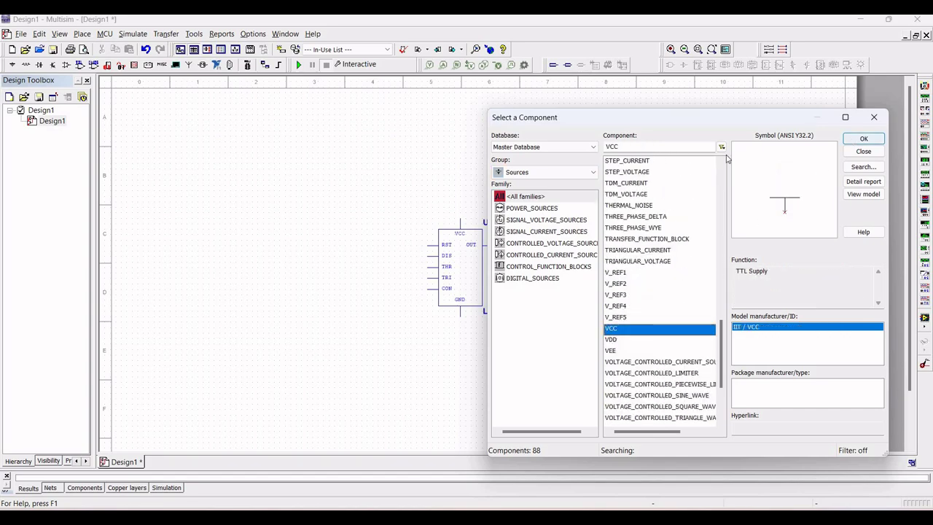
pyautogui.click(861, 139)
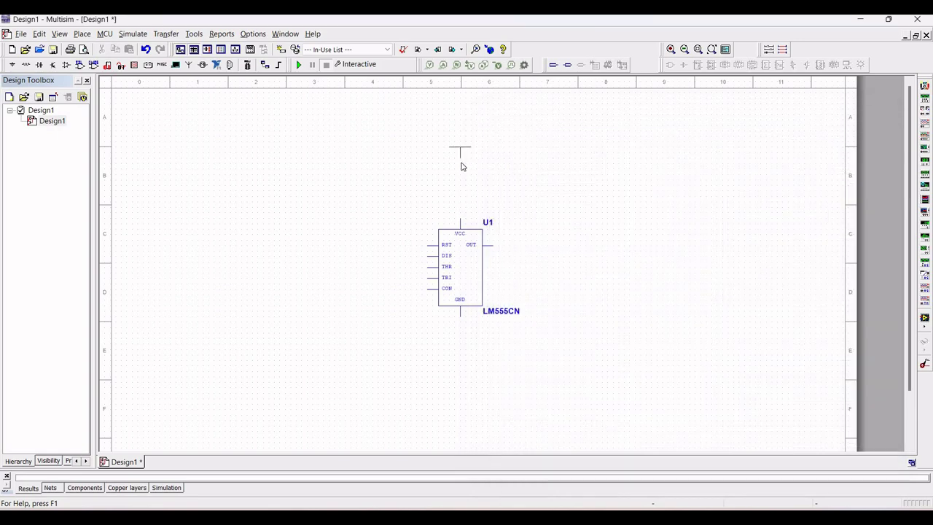
pyautogui.click(460, 165)
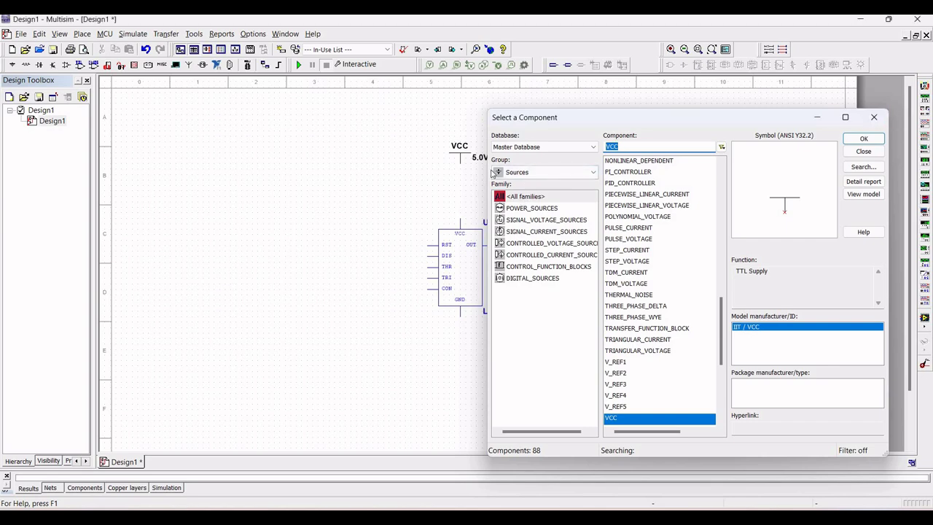
pyautogui.click(874, 116)
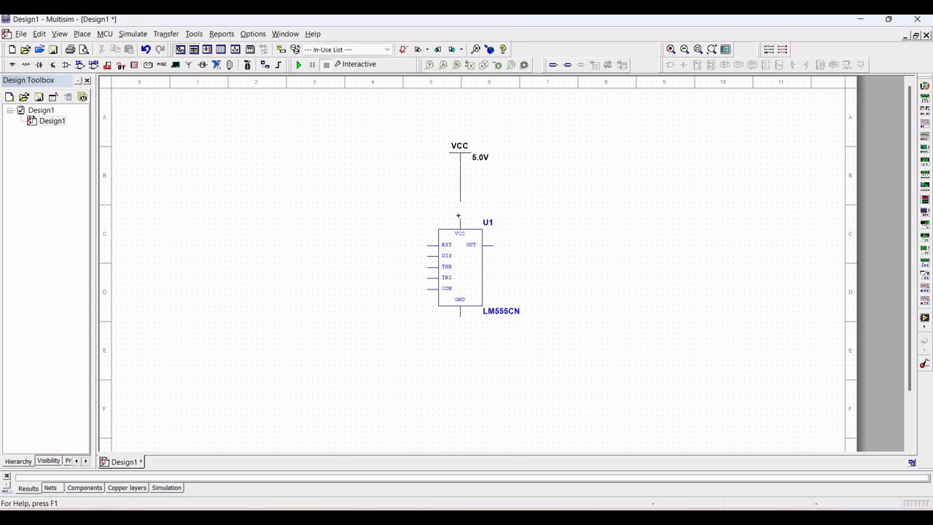
# - Wire the VCC supply to the timer's VCC pin and connect the RST pin to that wire
pyautogui.click(458, 220)
pyautogui.click(458, 184)
# - Place a 1M potentiometer from the Basic group to the upper left of the timer
pyautogui.click(26, 66)
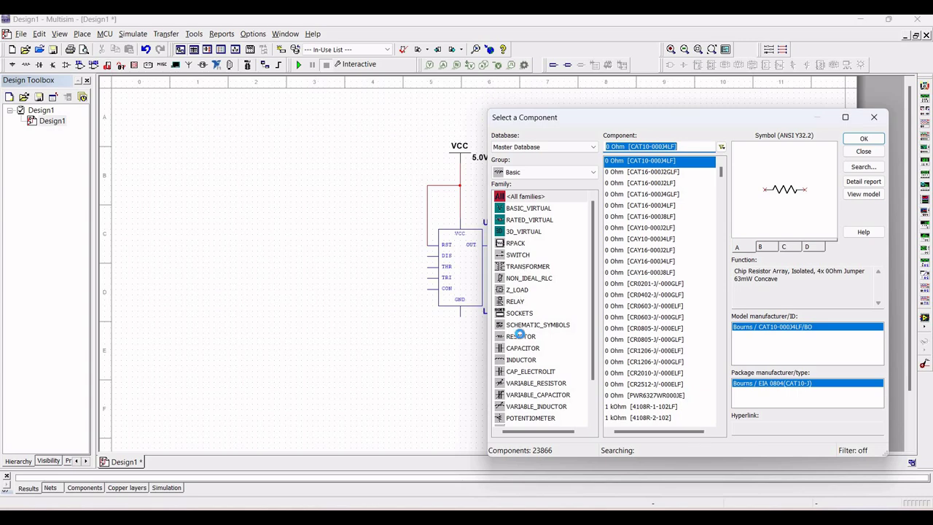
pyautogui.click(521, 336)
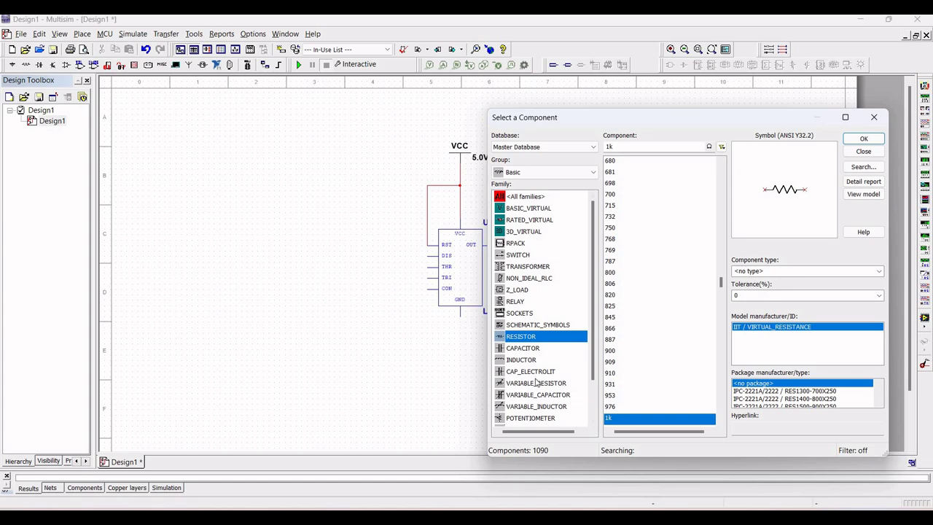
pyautogui.scroll(-1, 537, 378)
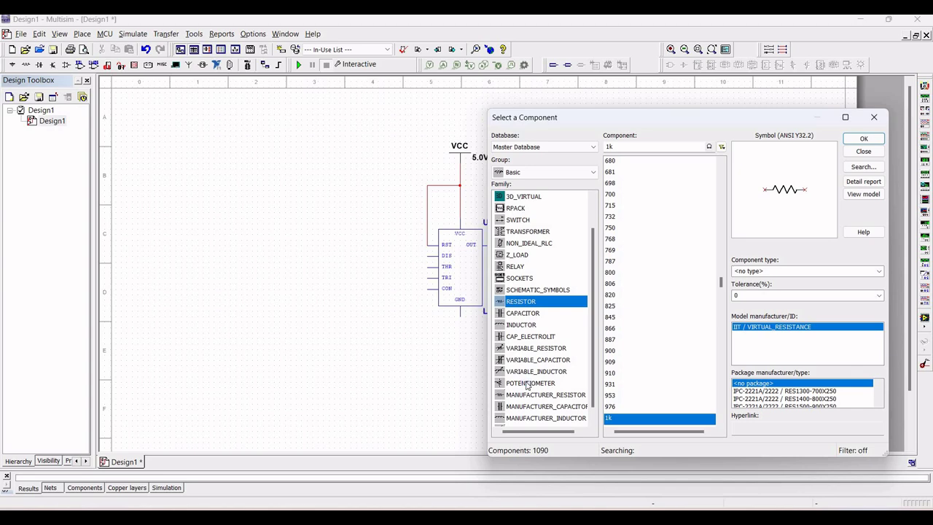
pyautogui.click(529, 384)
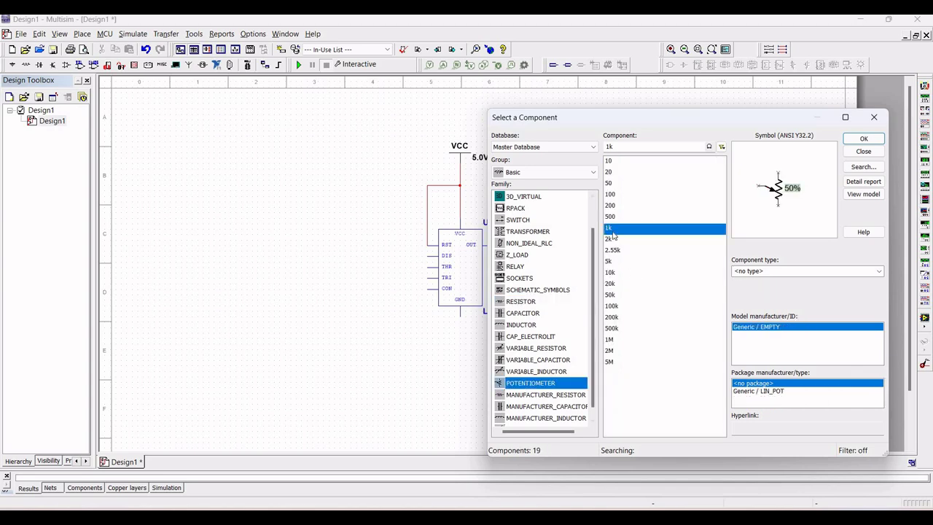
pyautogui.click(619, 145)
pyautogui.press('BackSpace')
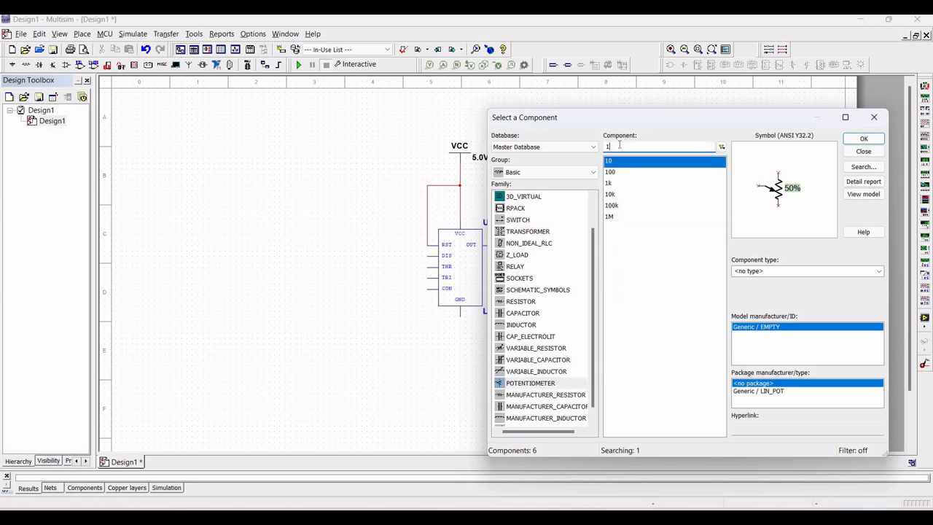
pyautogui.click(610, 217)
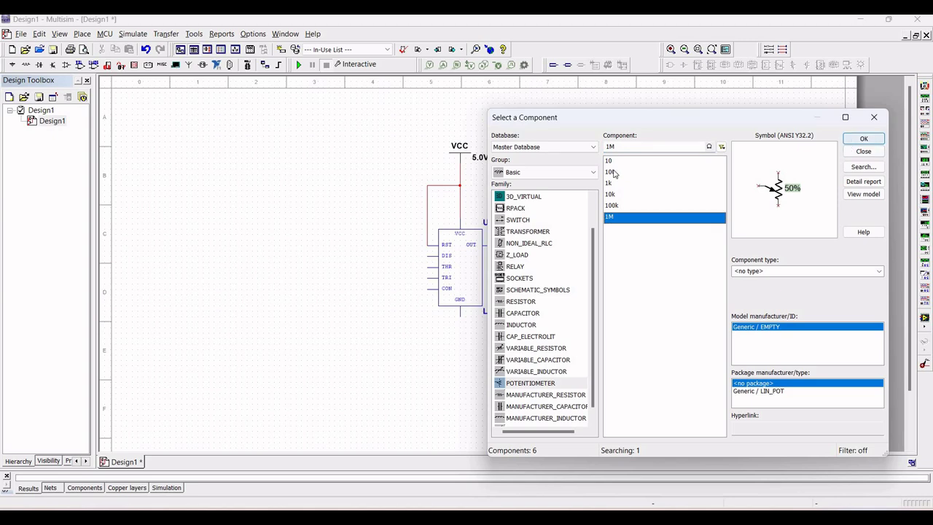
pyautogui.press('Return')
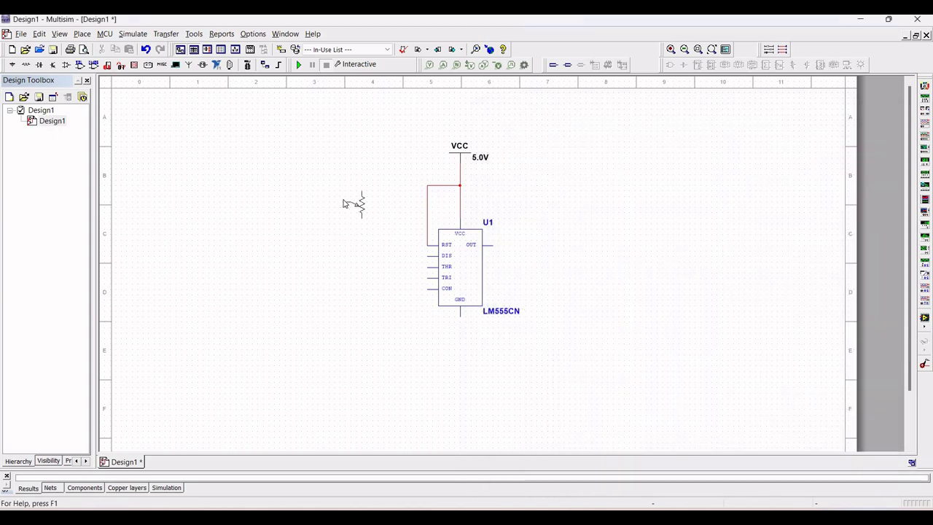
pyautogui.click(344, 203)
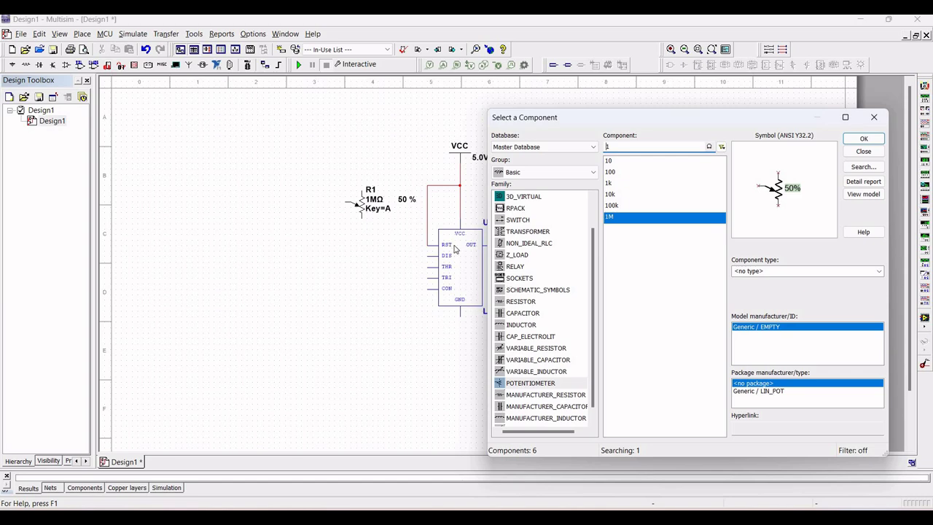
# - Place a 10µ capacitor, rotated to vertical, below the potentiometer
pyautogui.click(526, 314)
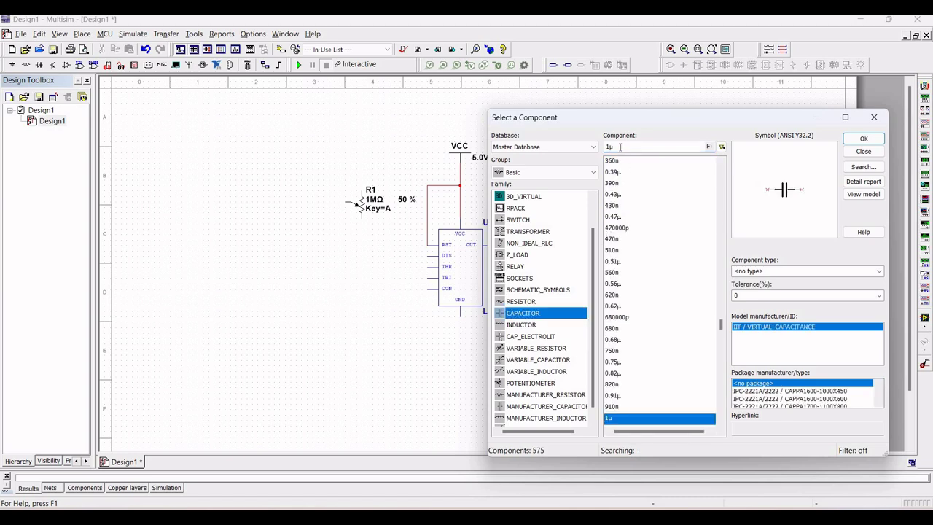
pyautogui.moveTo(620, 146); pyautogui.dragTo(607, 147)
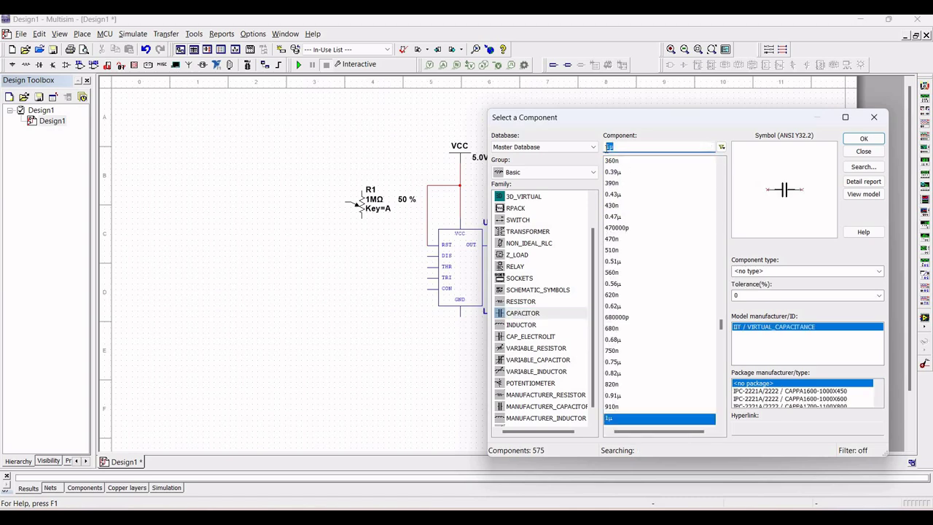
pyautogui.write('10u')
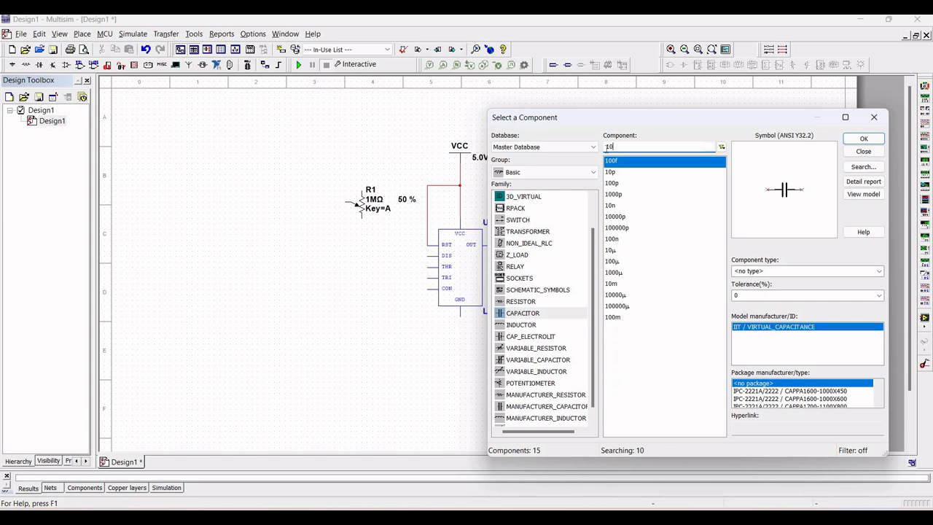
pyautogui.click(614, 163)
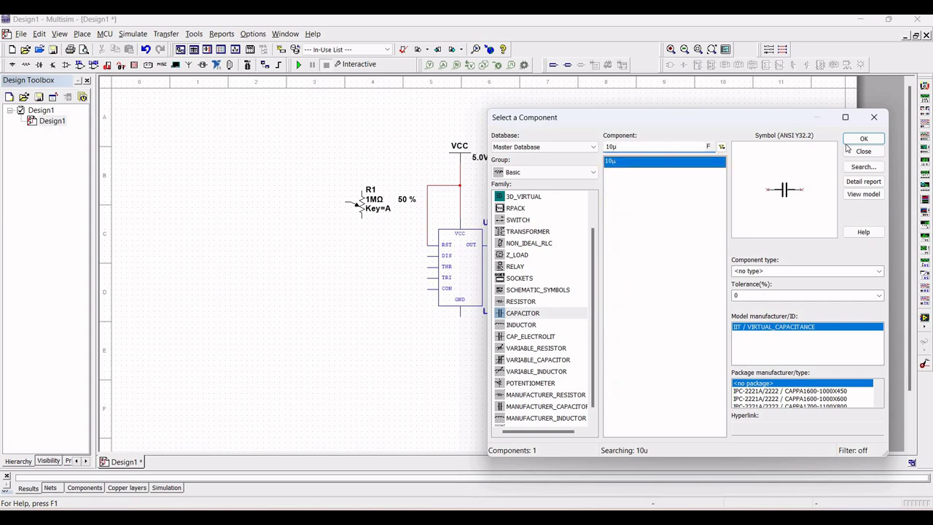
pyautogui.press('Return')
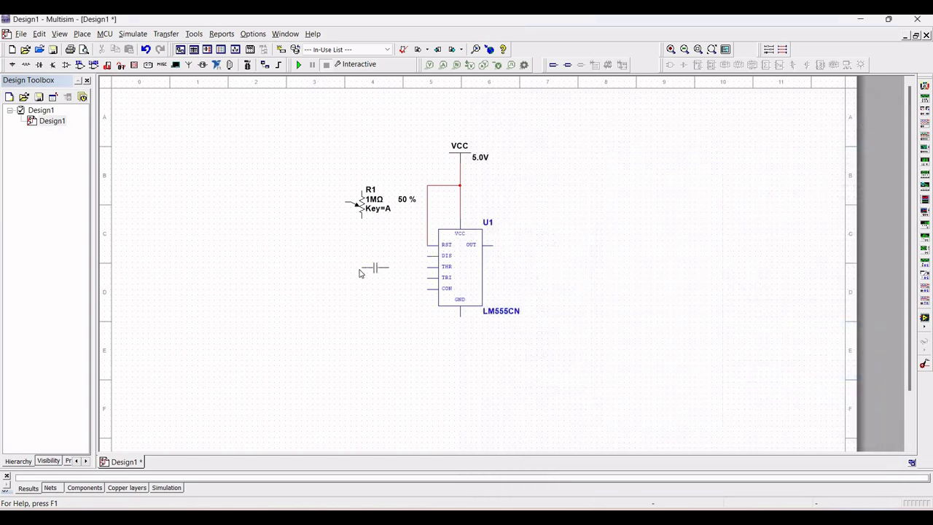
pyautogui.hotkey('ctrl', 'r')
pyautogui.click(359, 273)
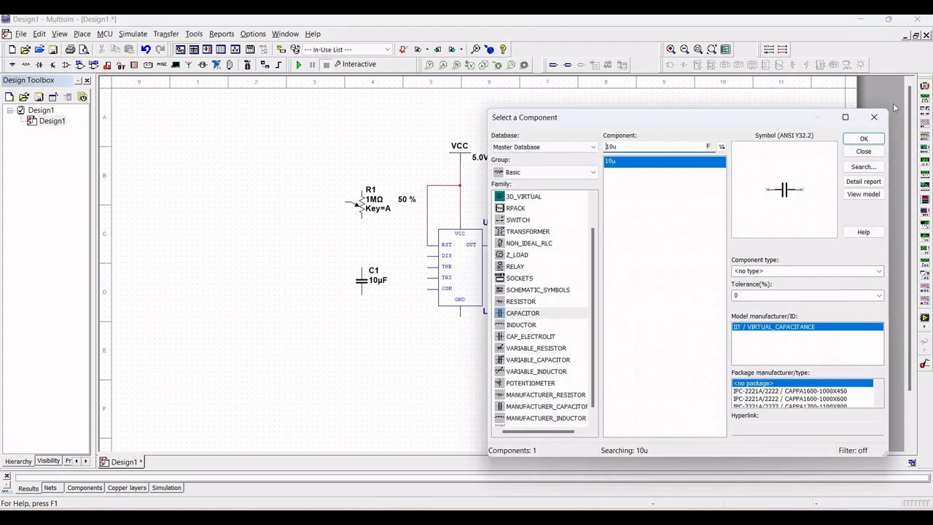
pyautogui.click(874, 117)
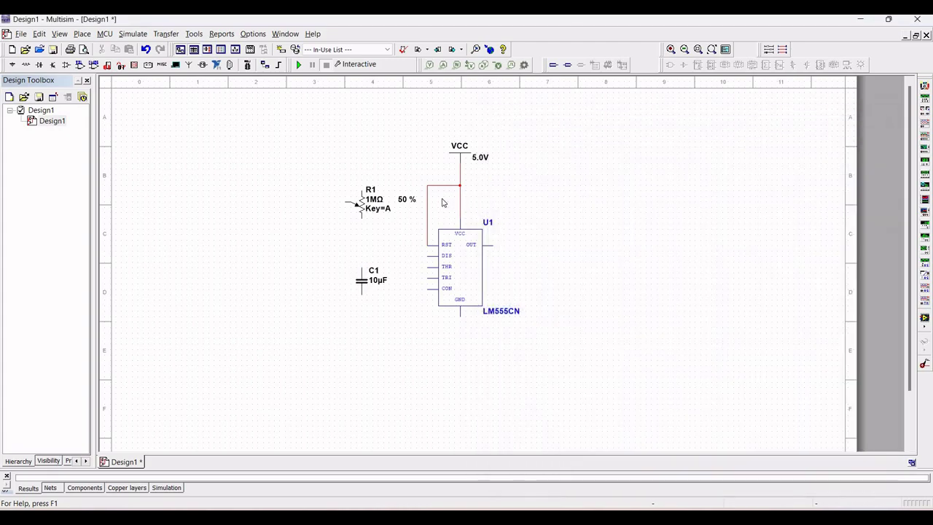
# - Wire the upper end of potentiometer R1 to the VCC supply line
pyautogui.moveTo(362, 190)
pyautogui.click(362, 185)
pyautogui.click(459, 176)
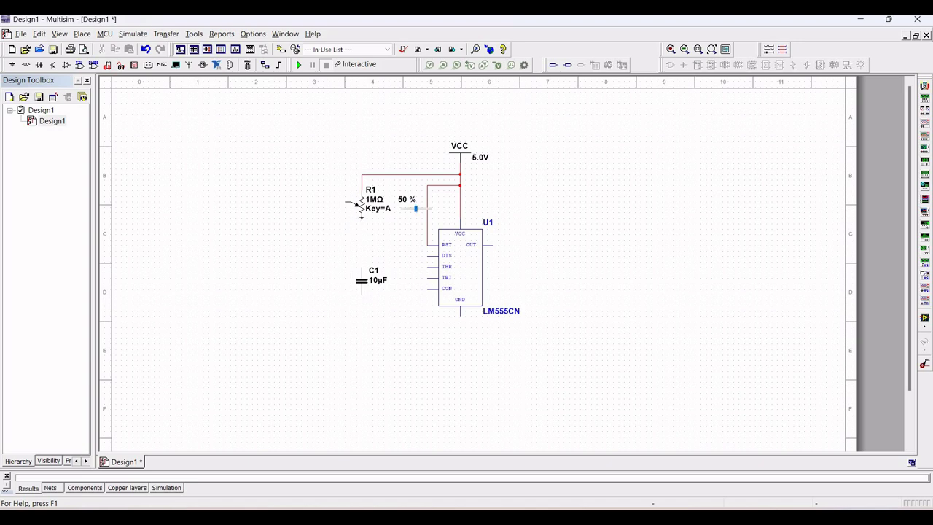
# - Wire R1's lower end and capacitor C1's upper end to the timer's DIS pin, and join the THR pin to that wire
pyautogui.click(361, 218)
pyautogui.click(425, 255)
pyautogui.click(399, 256)
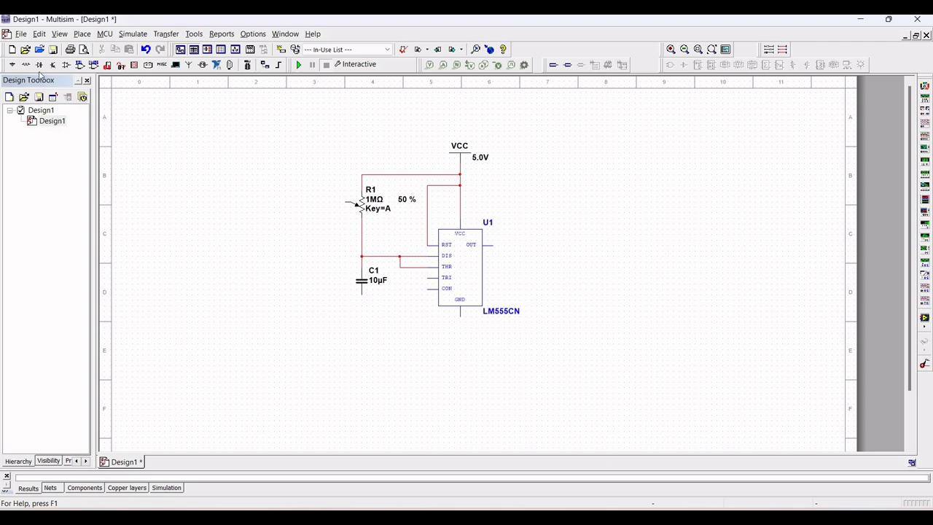
# - Place a GROUND symbol from the power sources below the timer's GND pin
pyautogui.click(12, 64)
pyautogui.click(540, 212)
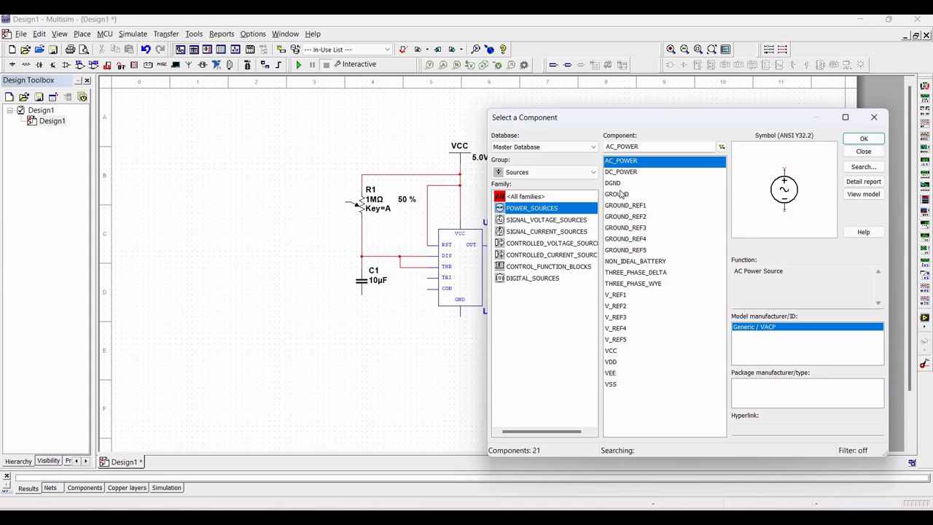
pyautogui.click(620, 193)
pyautogui.click(862, 138)
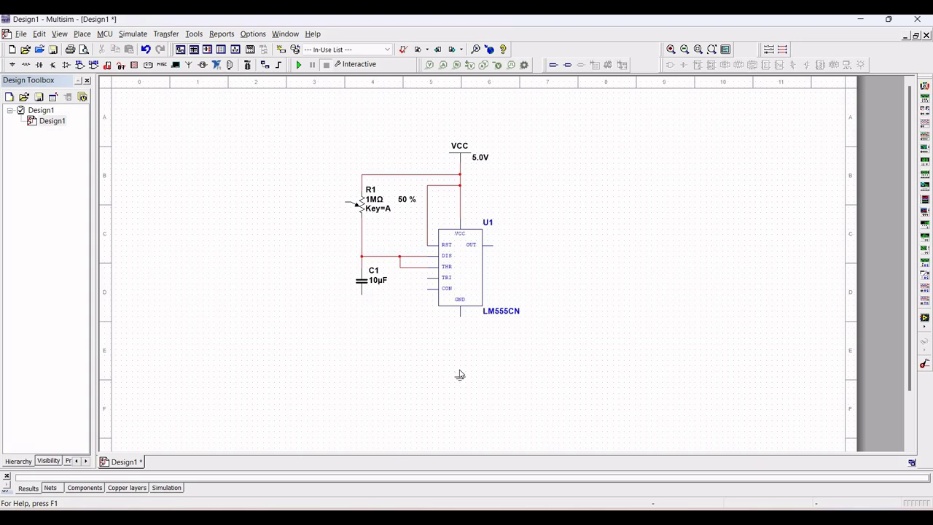
pyautogui.click(459, 374)
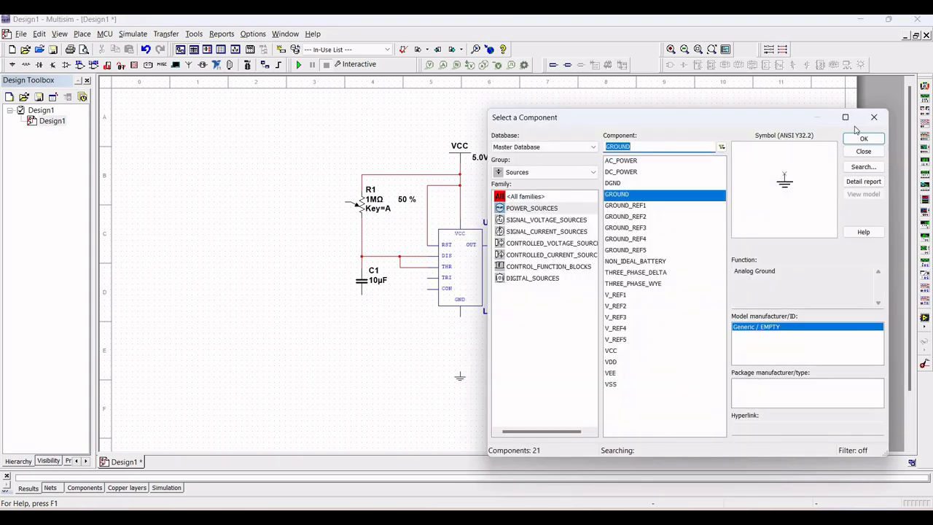
# - Find the 0.01µ capacitor in the Basic group's CAPACITOR family for the timer's CON pin
pyautogui.click(531, 173)
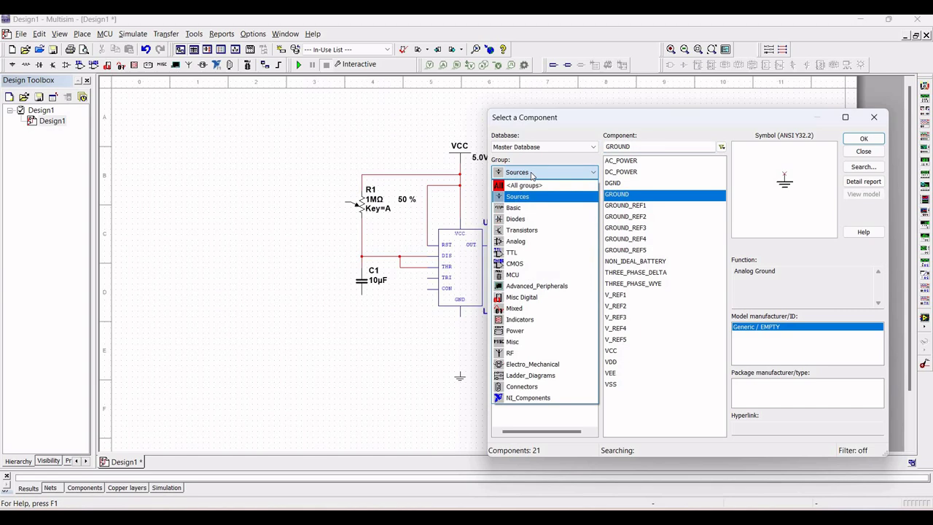
pyautogui.click(513, 209)
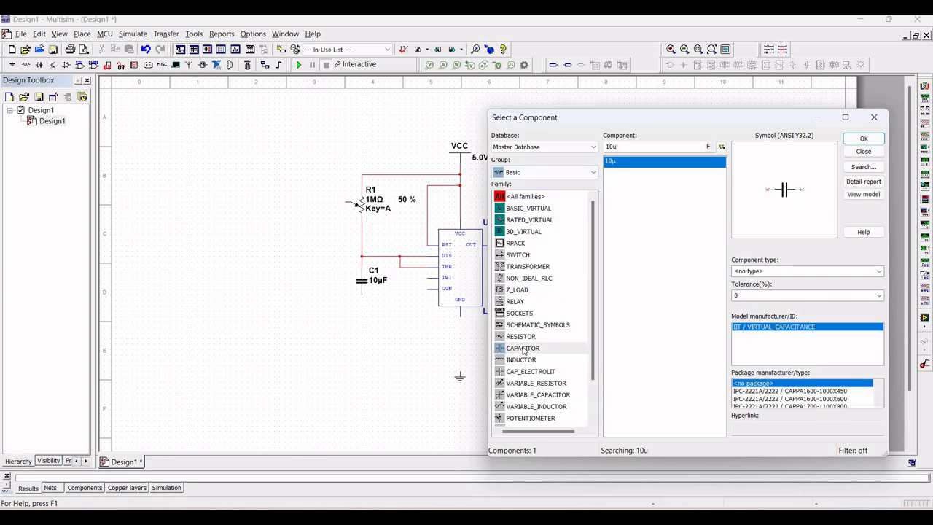
pyautogui.click(523, 350)
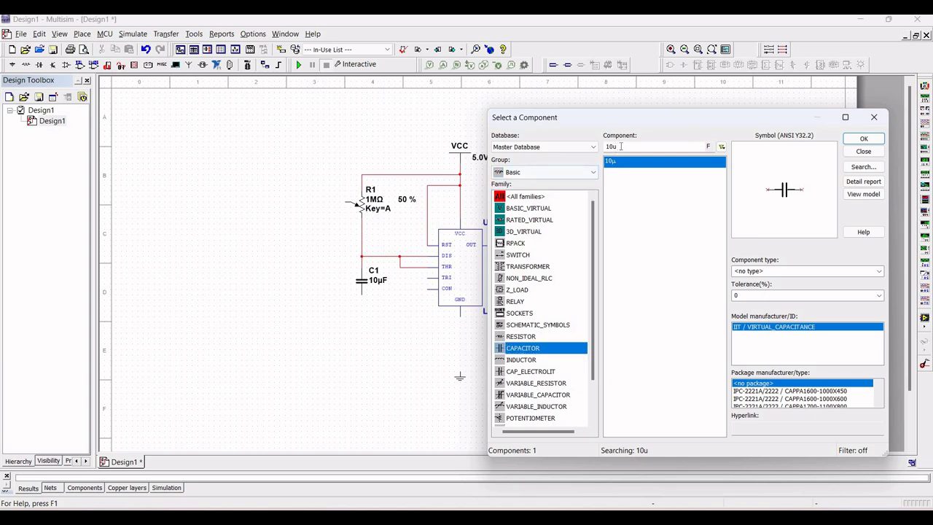
pyautogui.click(611, 147)
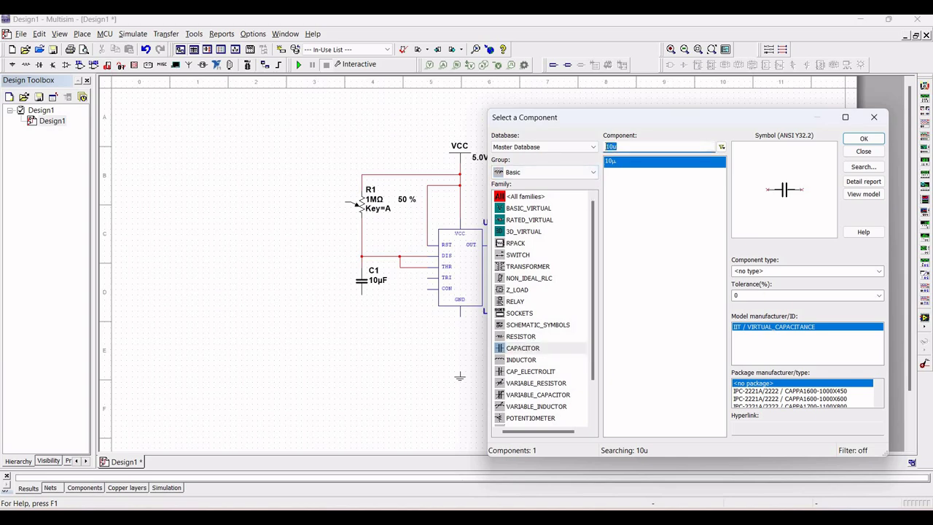
pyautogui.press('BackSpace')
pyautogui.write('0.01µ')
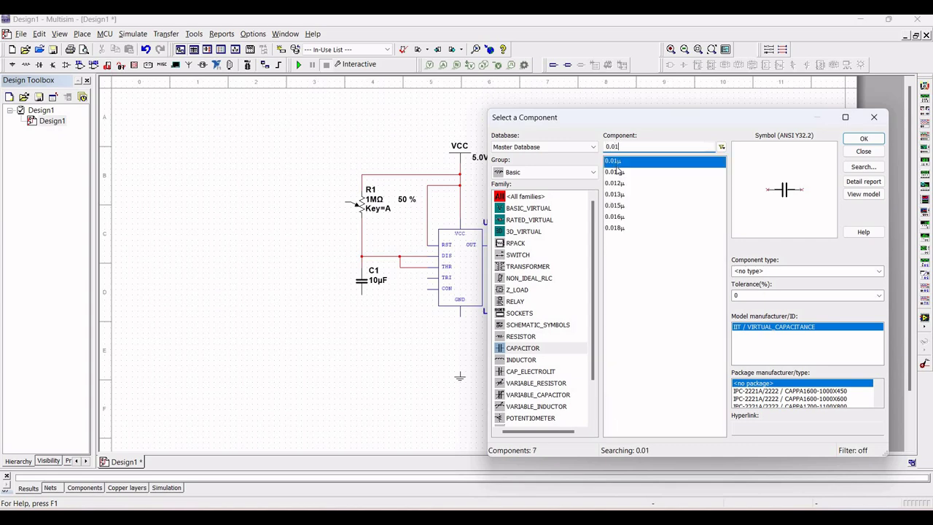
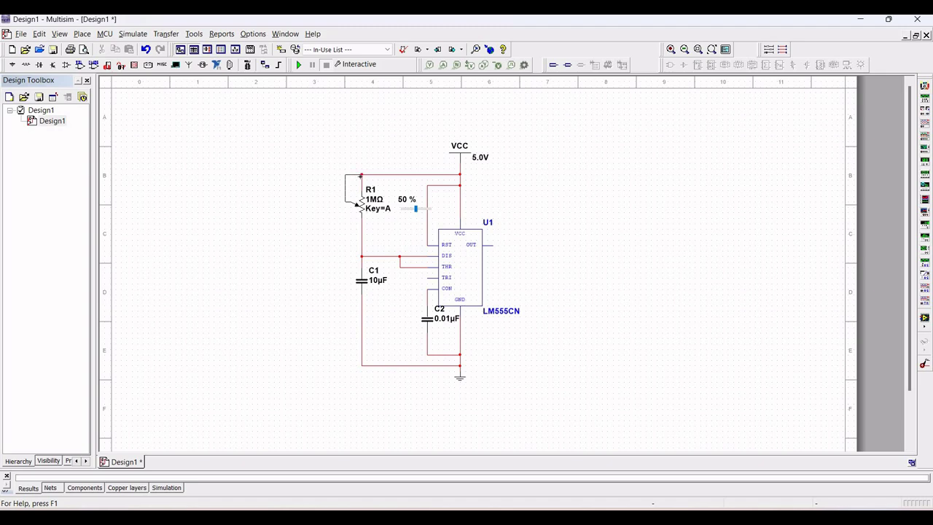
# - Place a vertical 10k resistor to the left of capacitor C1 and wire its upper end to the VCC supply line
pyautogui.click(26, 65)
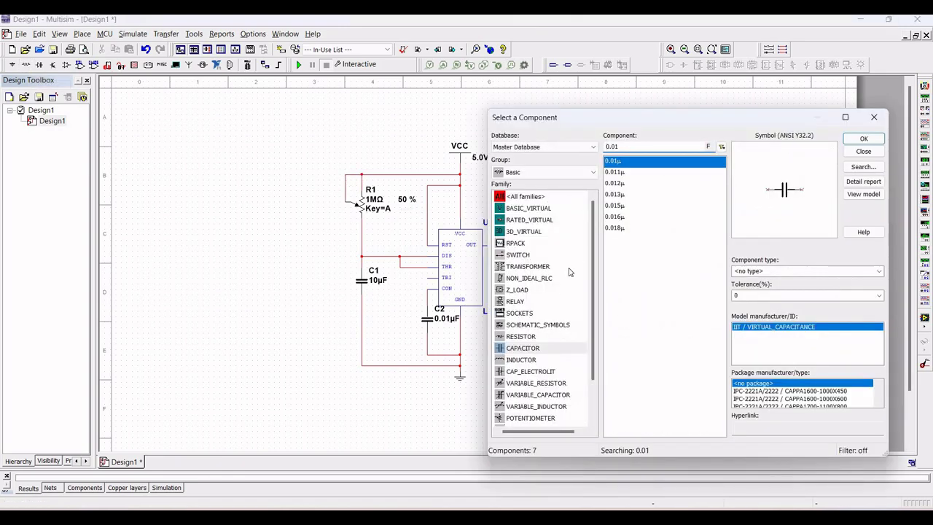
pyautogui.click(520, 337)
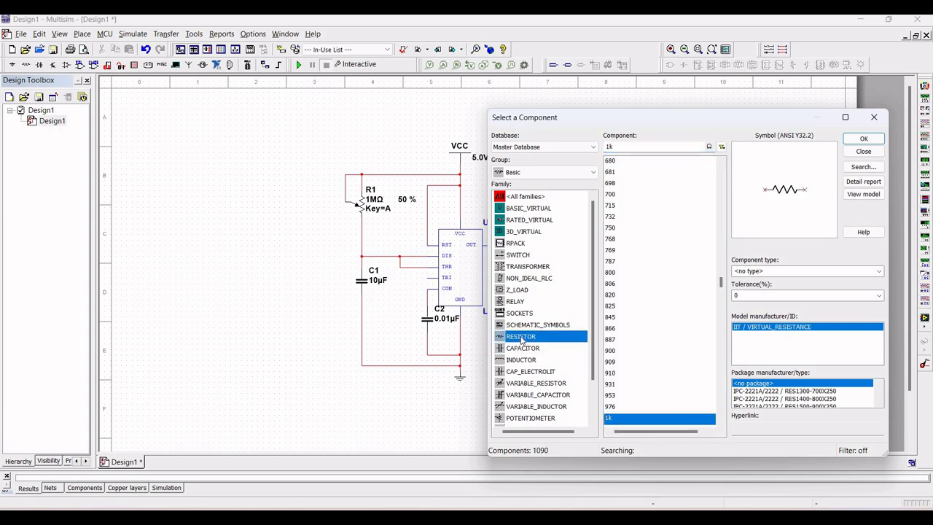
pyautogui.click(609, 146)
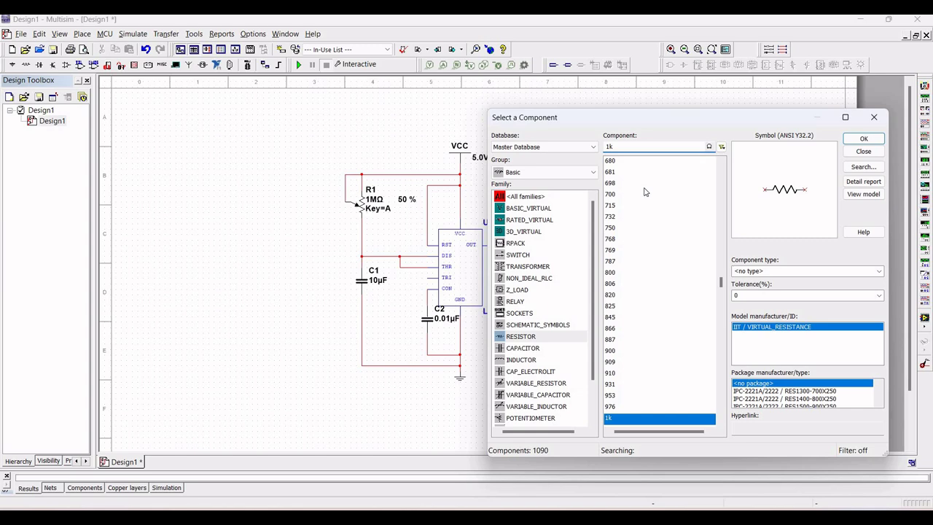
pyautogui.write('0')
pyautogui.click(863, 138)
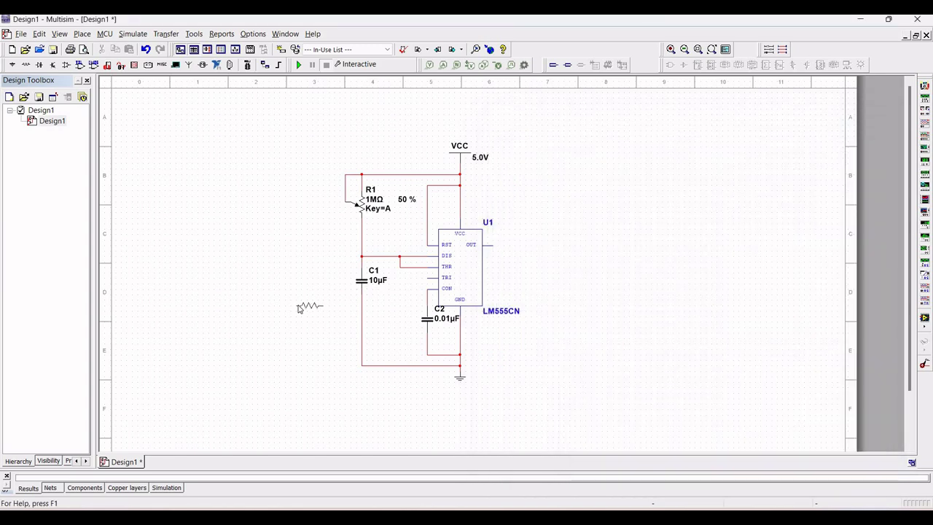
pyautogui.hotkey('ctrl', 'r')
pyautogui.click(286, 259)
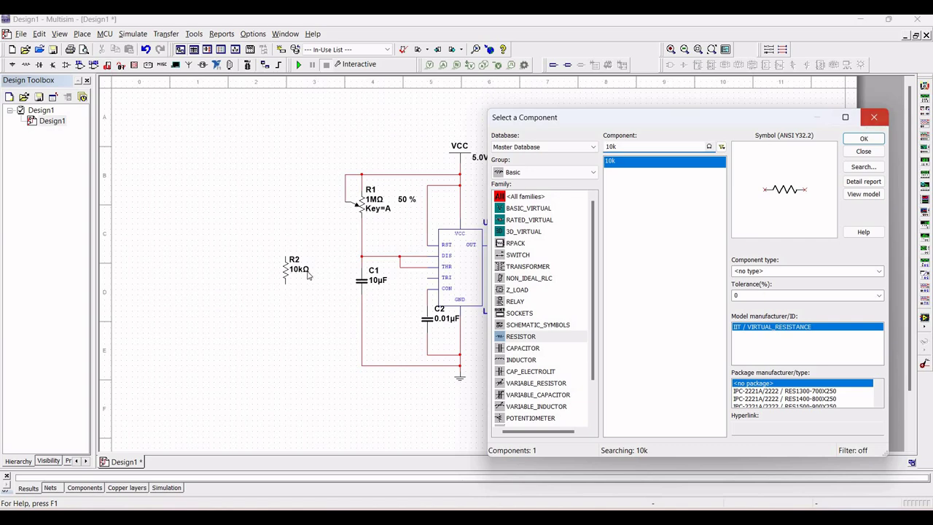
pyautogui.click(872, 117)
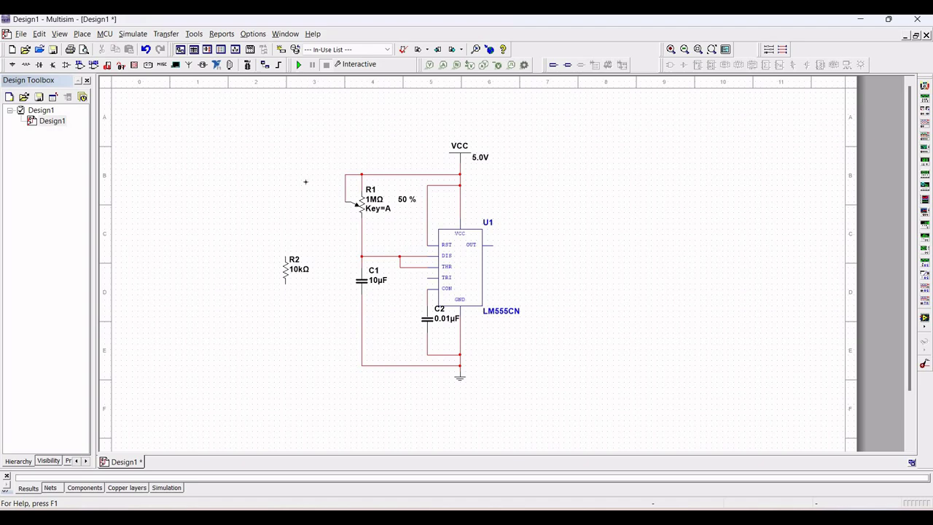
pyautogui.click(344, 174)
# - Place an SPST switch from the Basic group below resistor R2, slightly to its right
pyautogui.click(35, 66)
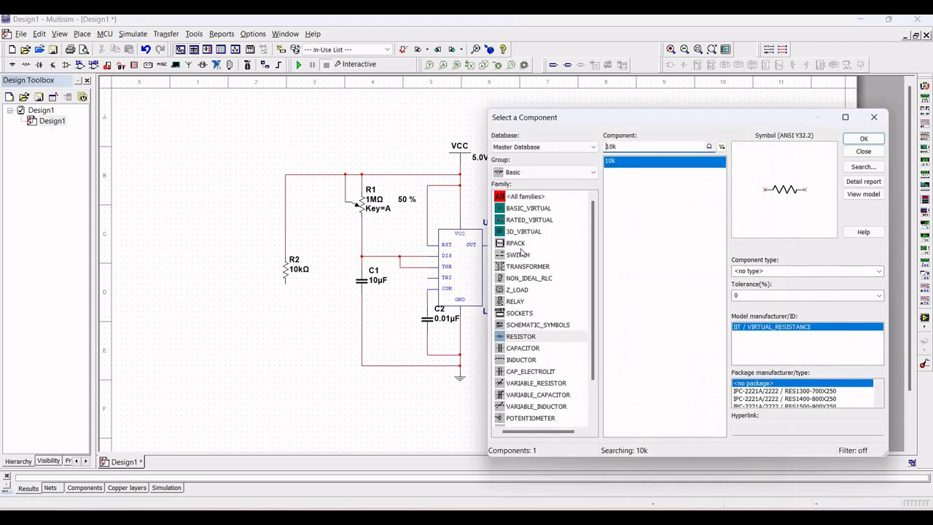
pyautogui.click(525, 255)
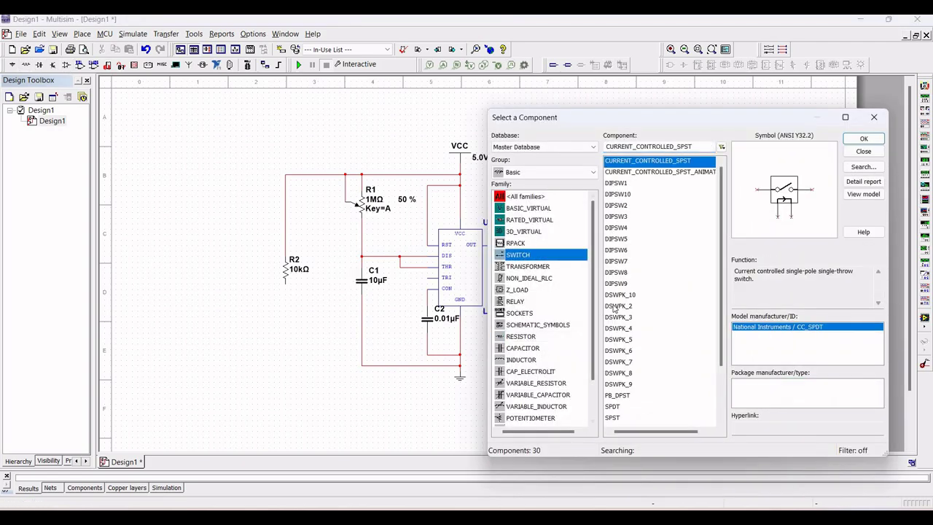
pyautogui.click(612, 419)
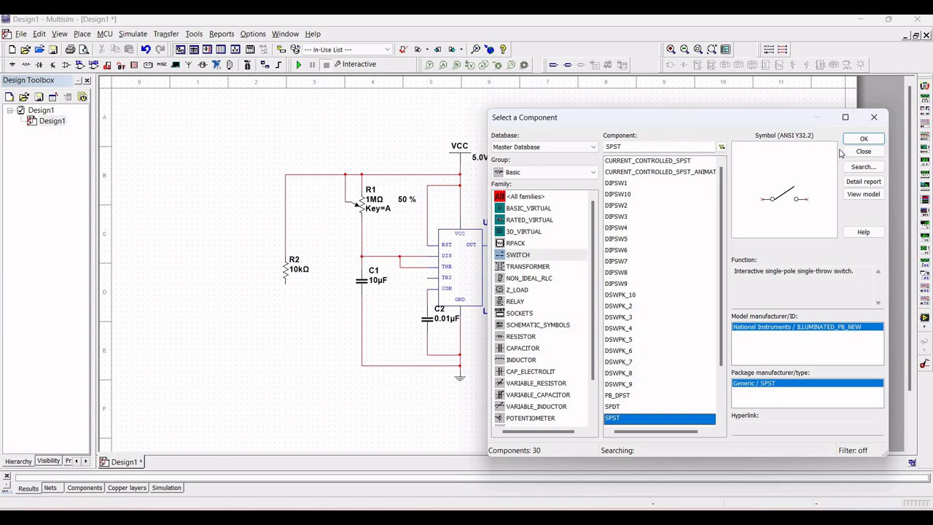
pyautogui.click(860, 139)
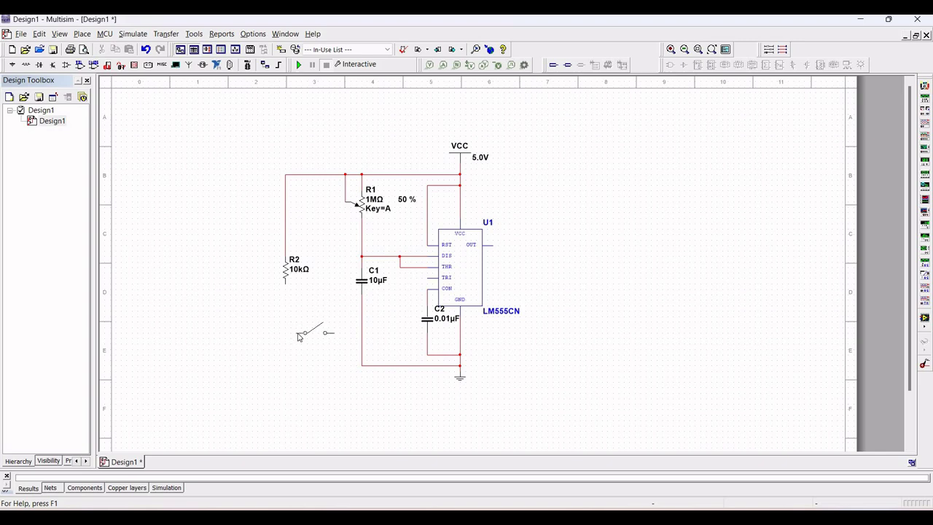
pyautogui.click(300, 338)
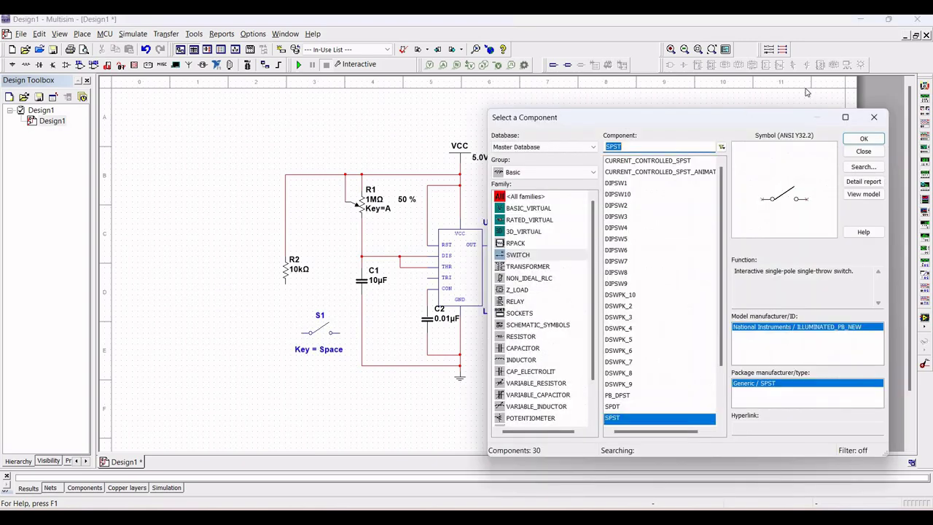
pyautogui.click(872, 118)
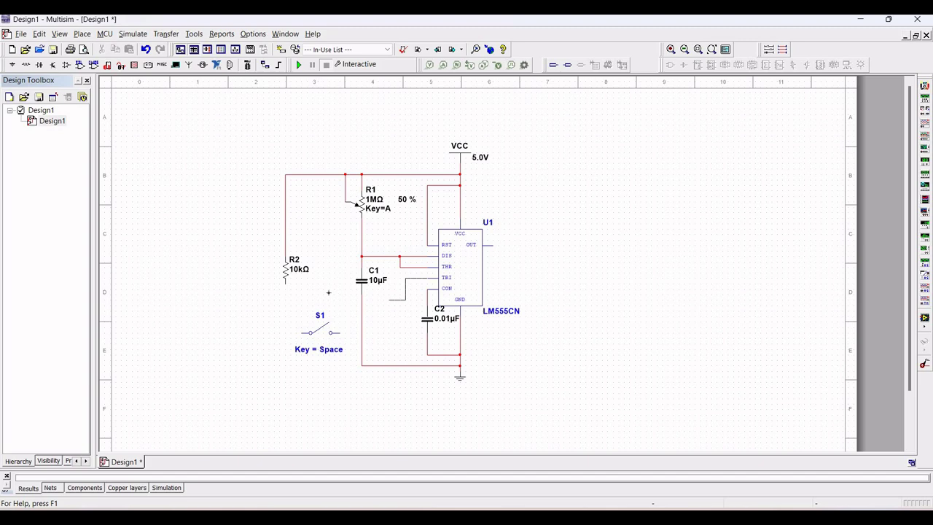
# - Wire the timer's TRI pin and switch S1's left terminal to R2's lower end, and S1's right terminal to the ground line
pyautogui.click(285, 287)
pyautogui.click(295, 332)
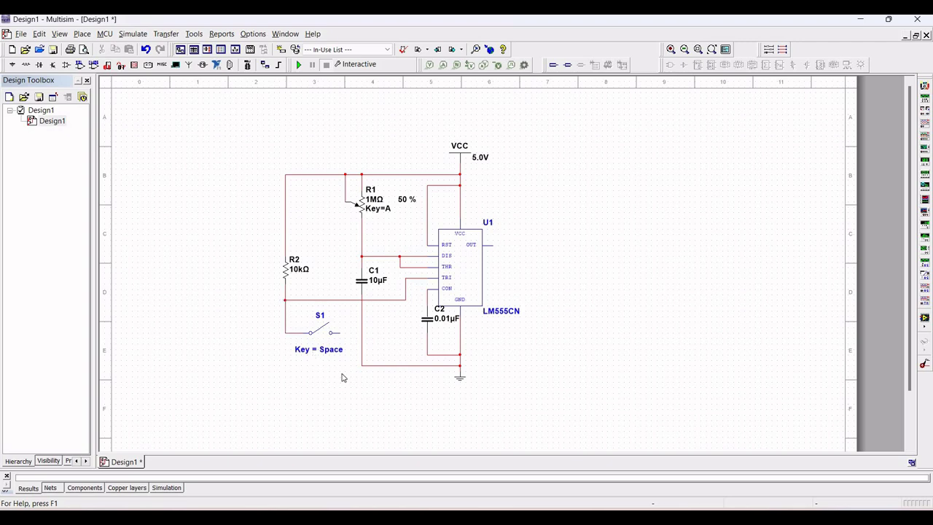
pyautogui.click(339, 333)
pyautogui.click(362, 365)
# - Place a horizontal 1N914 diode to the right of the timer, level with its OUT pin
pyautogui.click(40, 67)
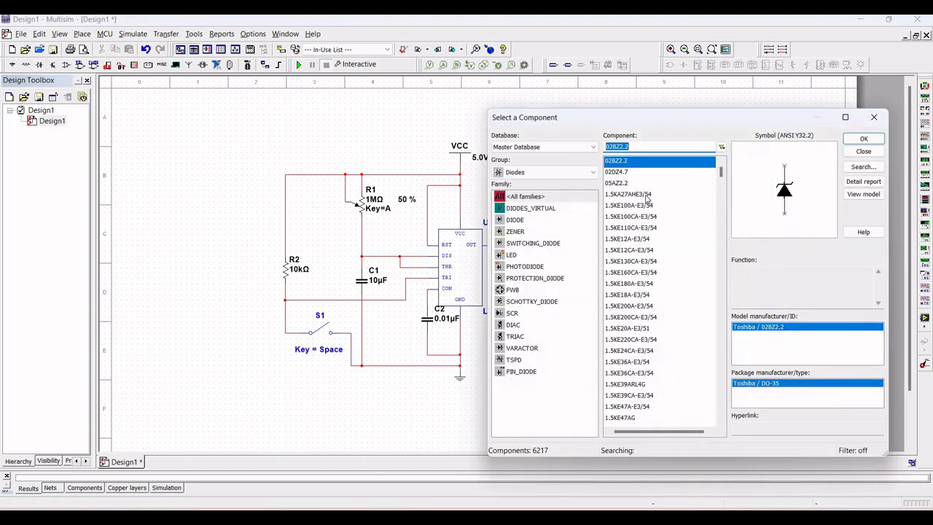
pyautogui.write('1')
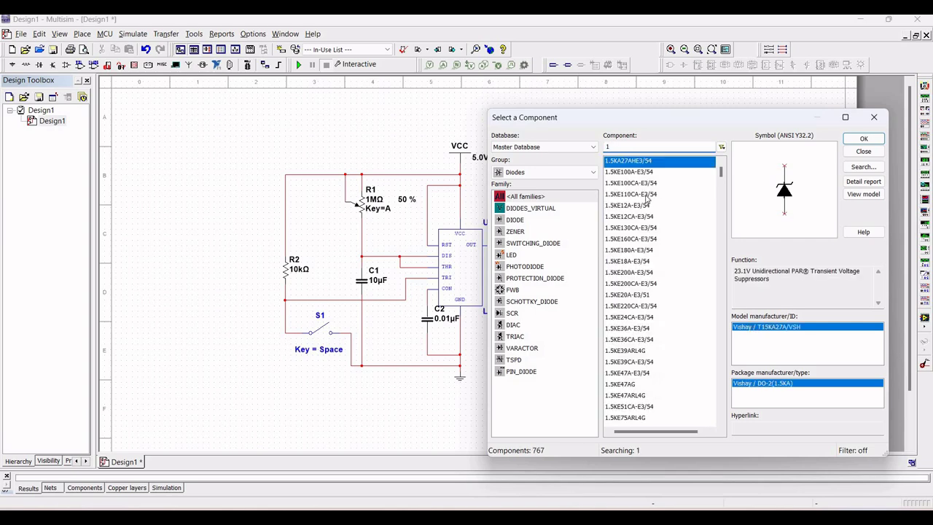
pyautogui.write('n9')
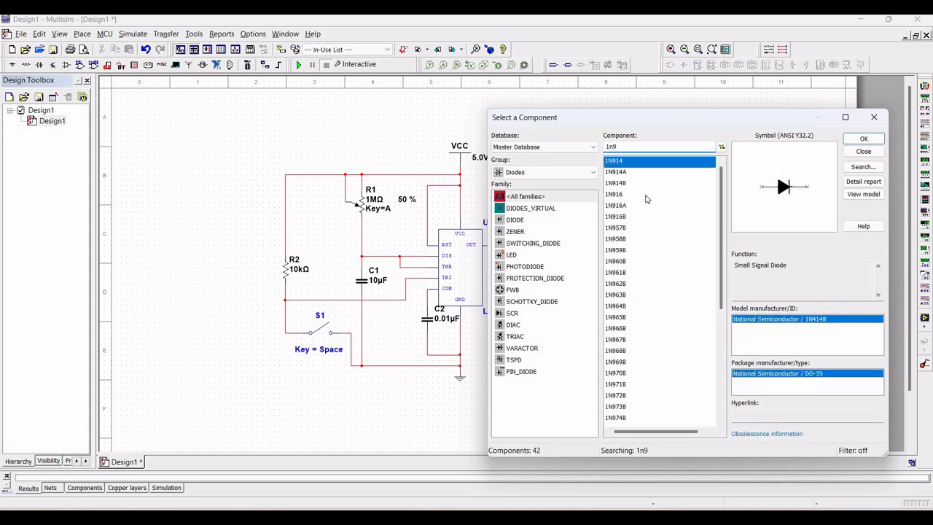
pyautogui.write('1')
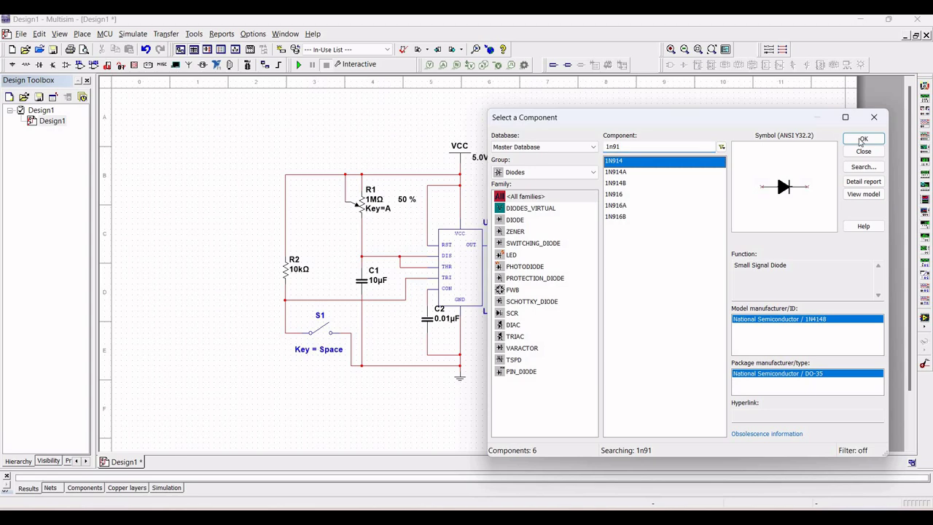
pyautogui.press('Return')
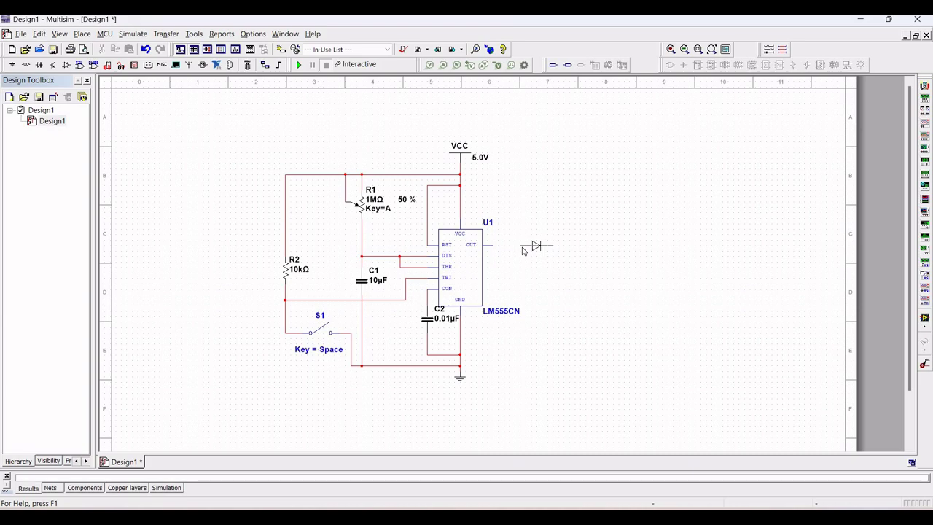
pyautogui.press('Escape')
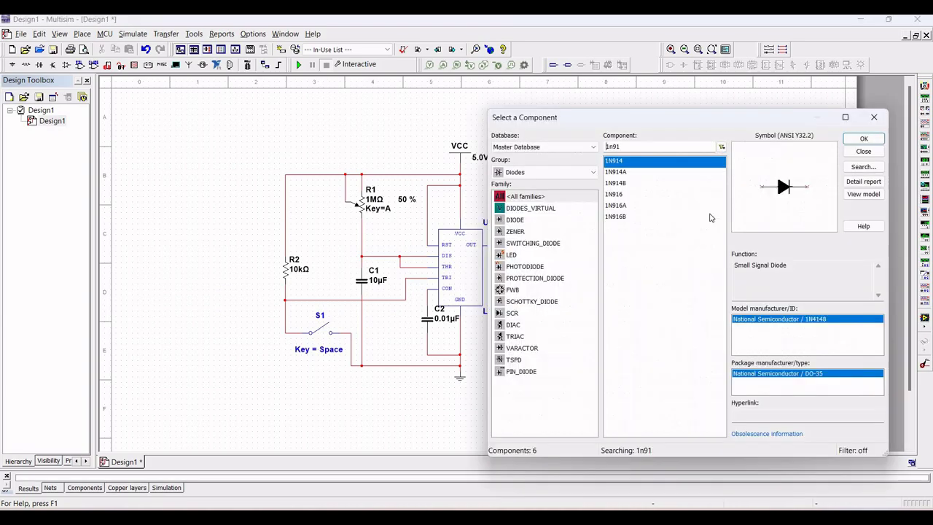
# - Place a second 1N914 diode, rotated to vertical with its cathode up, to the lower right of diode D1
pyautogui.click(863, 140)
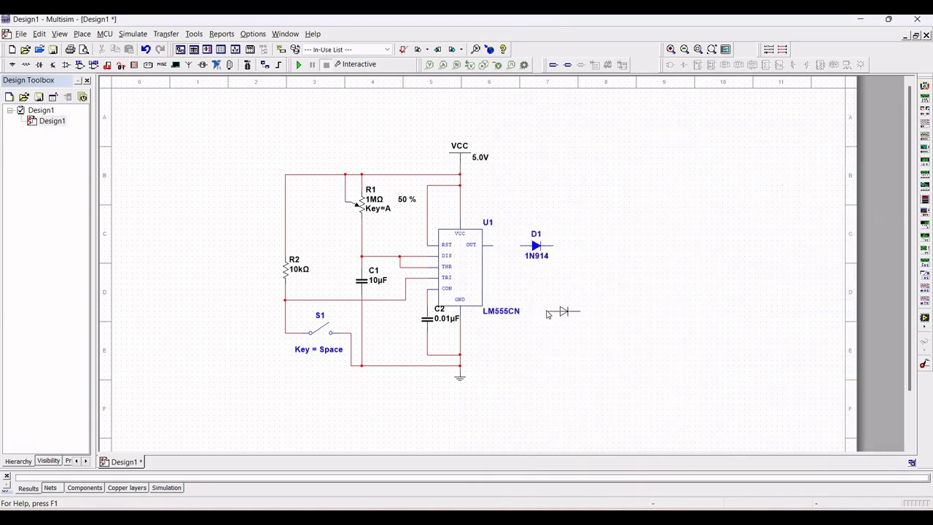
pyautogui.hotkey('ctrl', 'r')
pyautogui.click(571, 305)
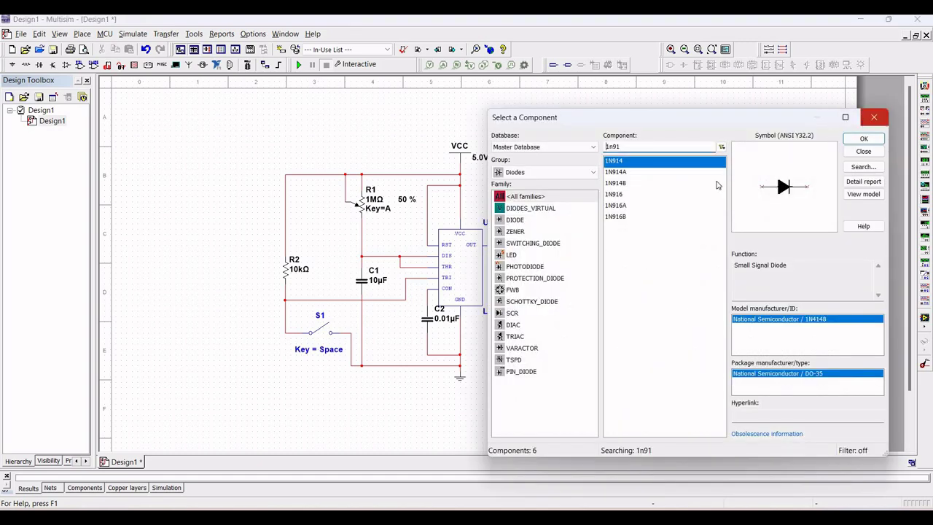
pyautogui.click(874, 117)
# - Wire the OUT pin to D1's anode, D1's cathode to D2's upper end, and D2's lower end to the ground line
pyautogui.click(494, 244)
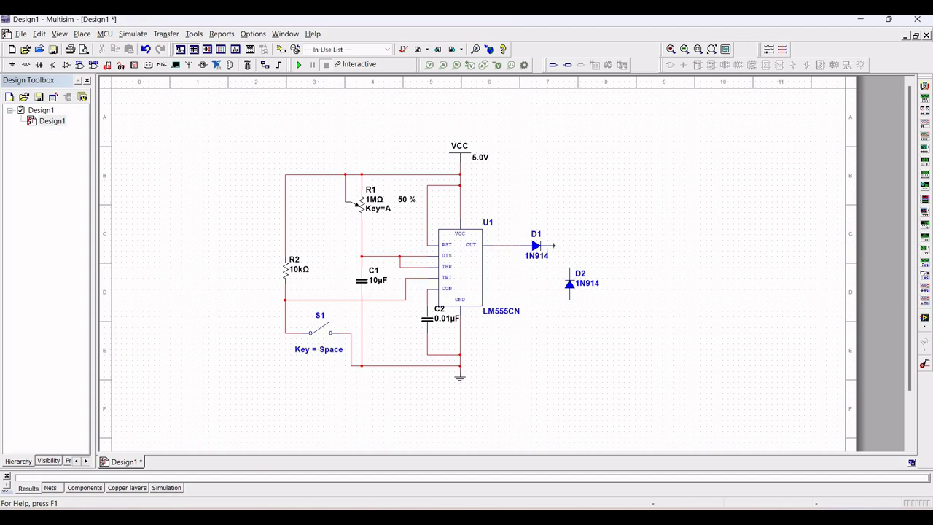
pyautogui.click(569, 268)
pyautogui.click(467, 366)
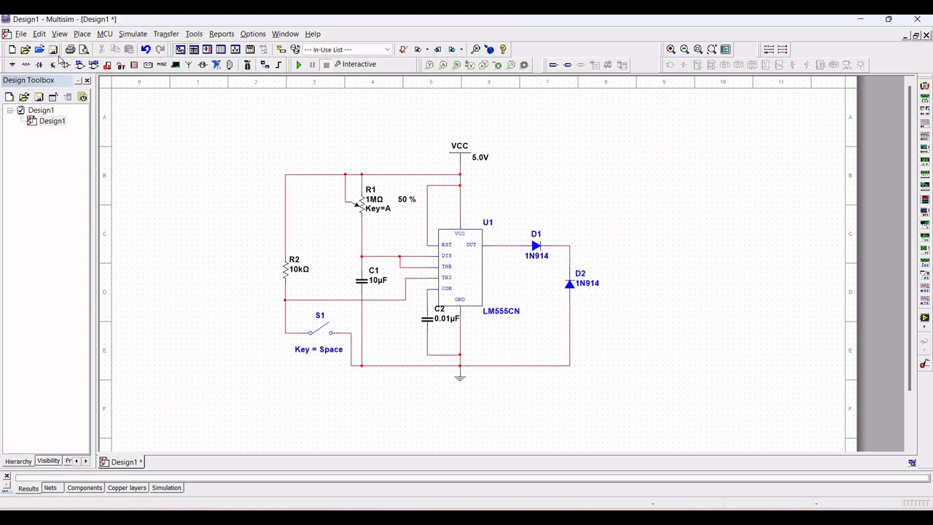
# - Place an EDR201A05 relay to the right of diode D2
pyautogui.click(26, 64)
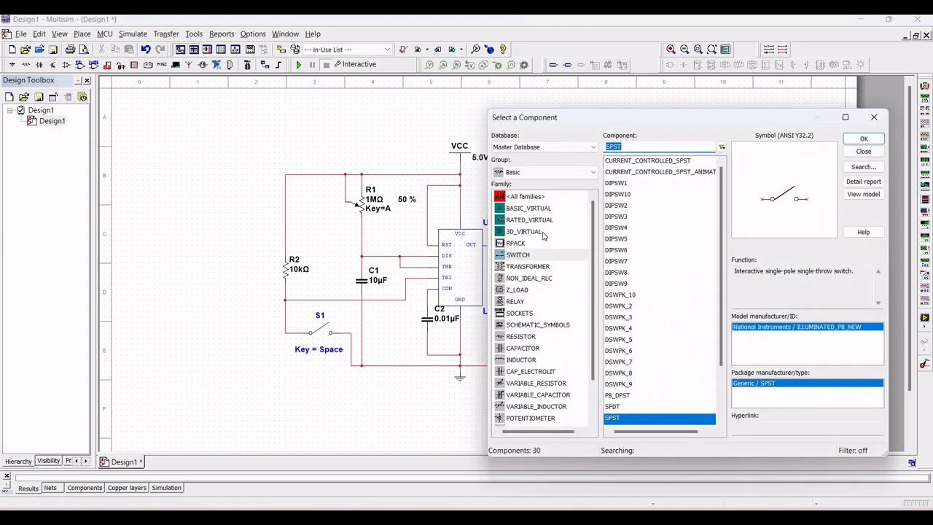
pyautogui.click(525, 302)
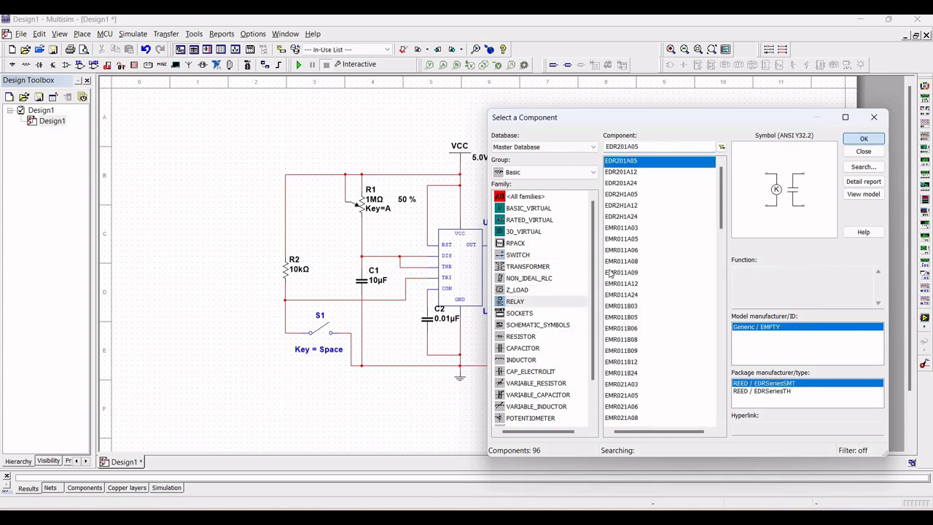
pyautogui.doubleClick(610, 273)
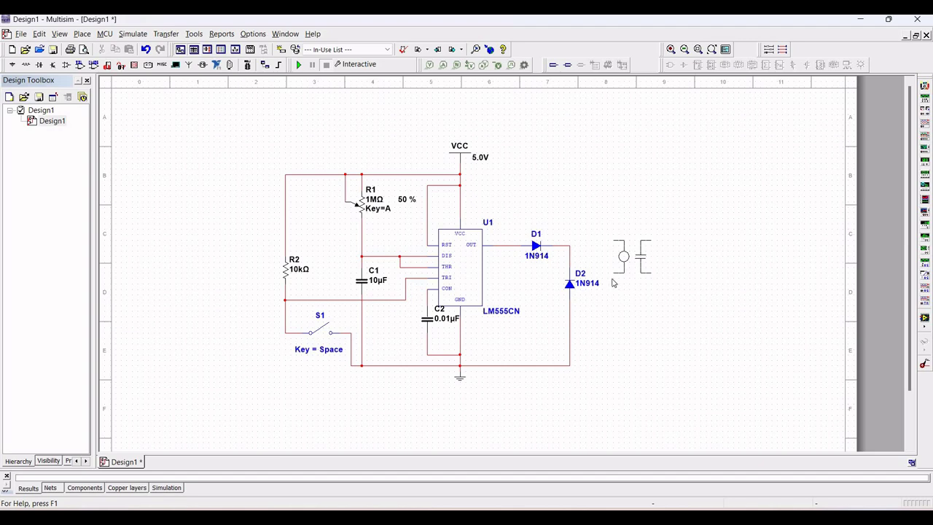
pyautogui.click(612, 283)
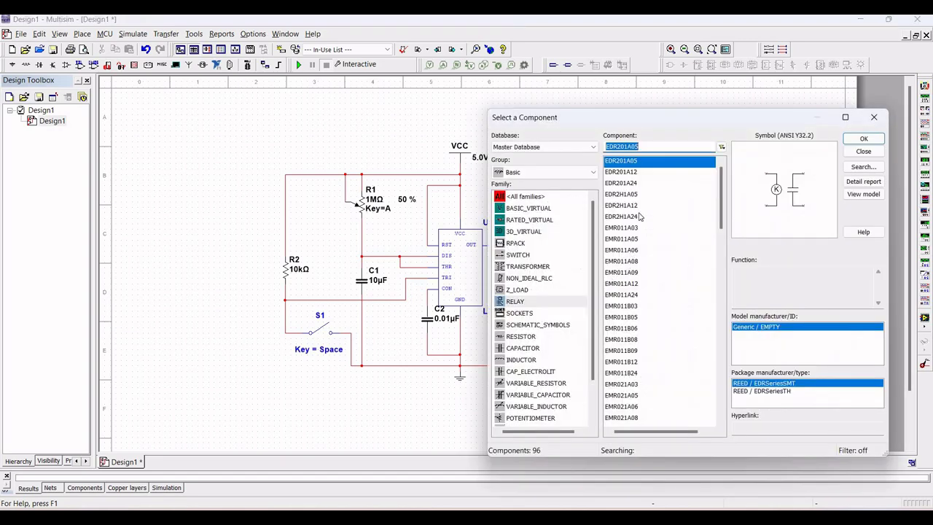
# - Place a 5V_1W lamp to the upper right of relay K1
pyautogui.click(538, 172)
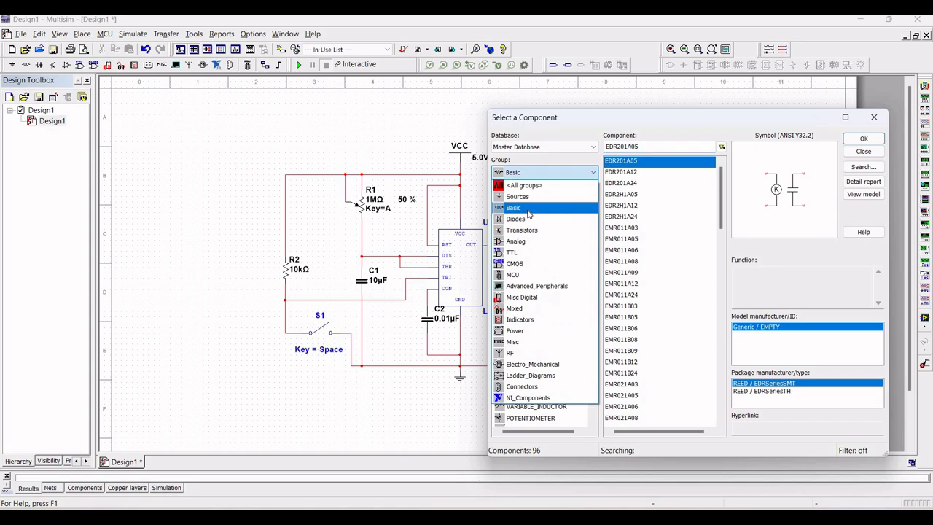
pyautogui.click(527, 184)
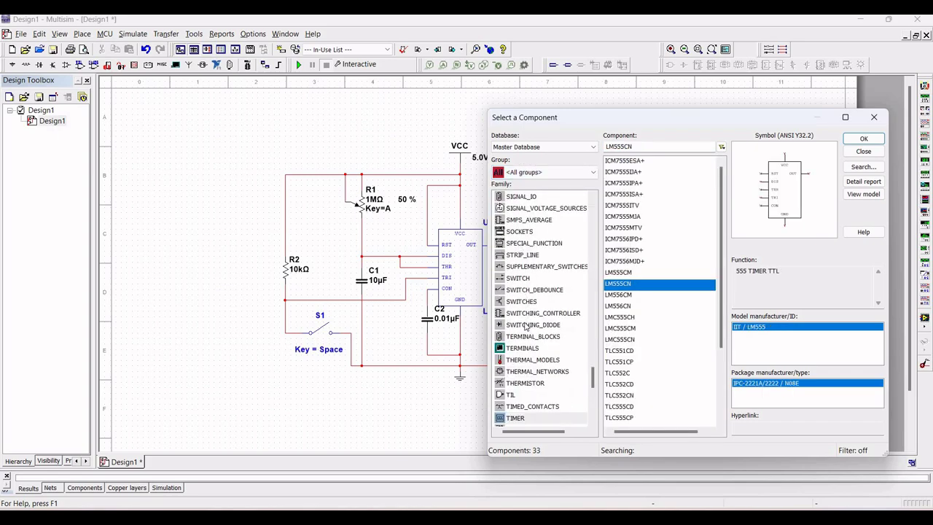
pyautogui.scroll(13, 526, 327)
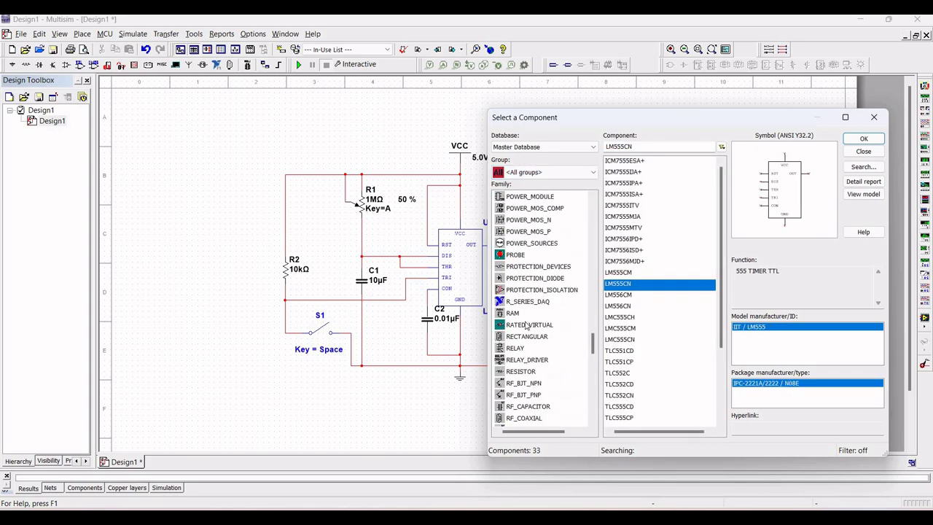
pyautogui.scroll(8, 526, 327)
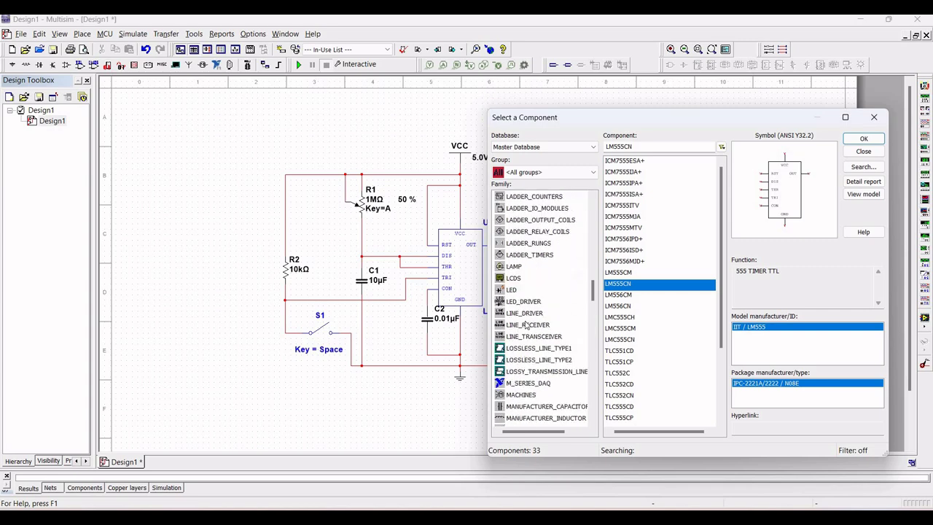
pyautogui.click(515, 266)
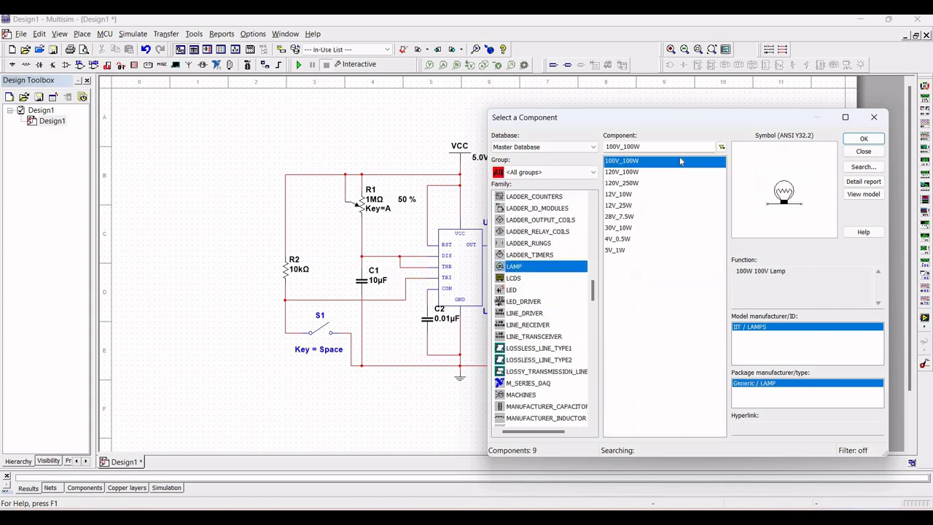
pyautogui.click(614, 252)
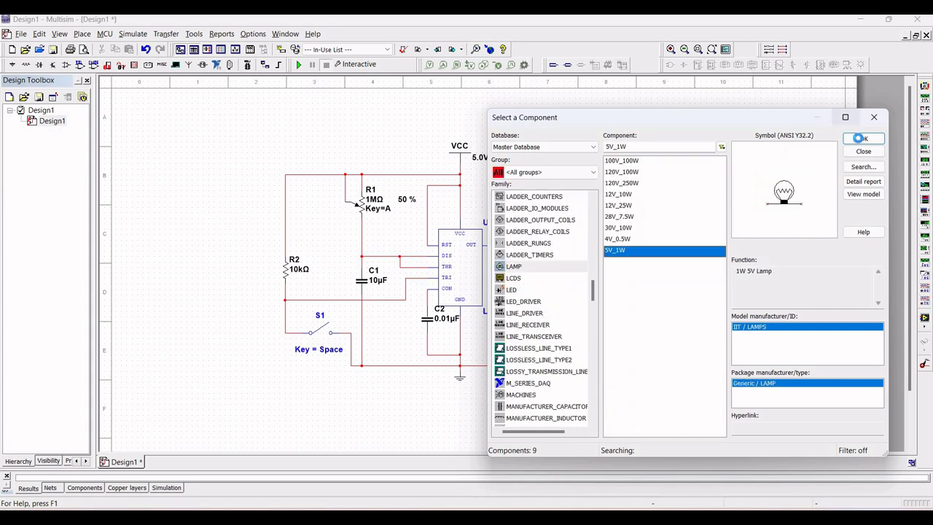
pyautogui.press('Return')
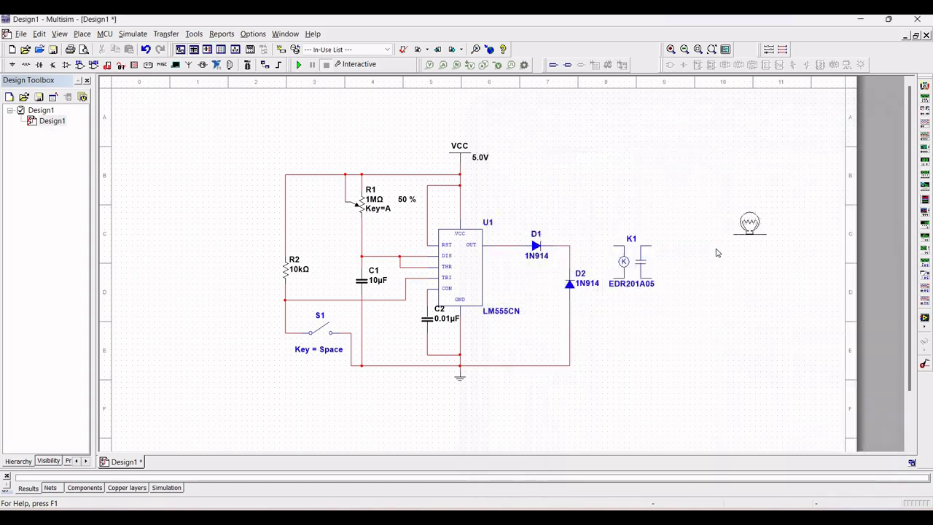
pyautogui.click(679, 249)
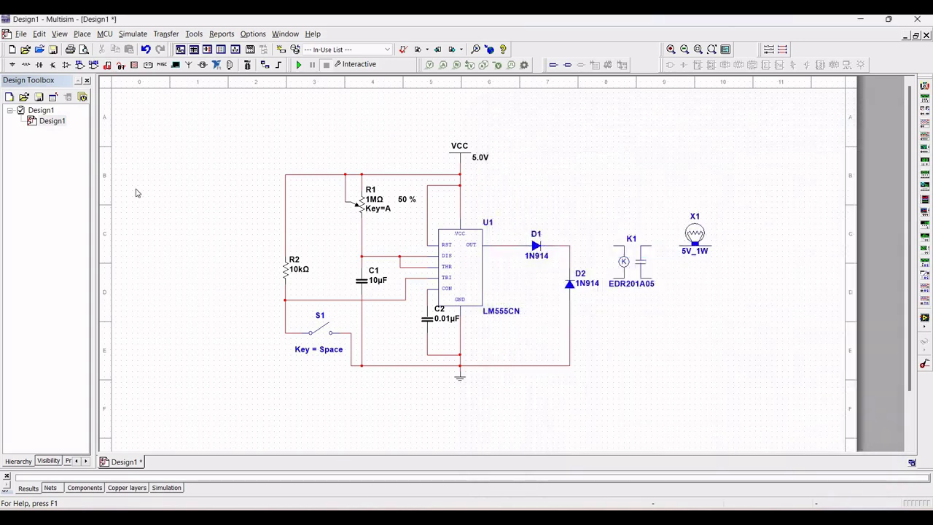
# - Place a DC_POWER source to the lower right of lamp X1
pyautogui.click(538, 174)
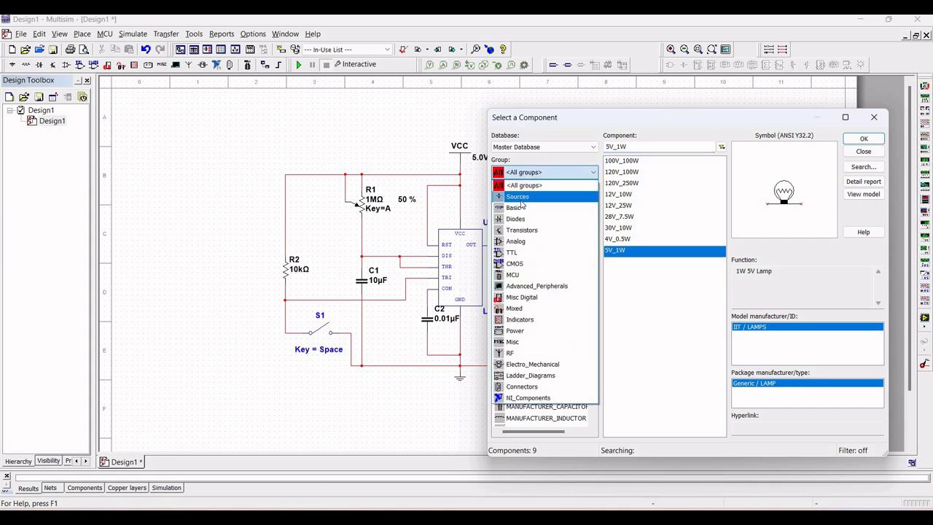
pyautogui.click(519, 197)
pyautogui.click(664, 173)
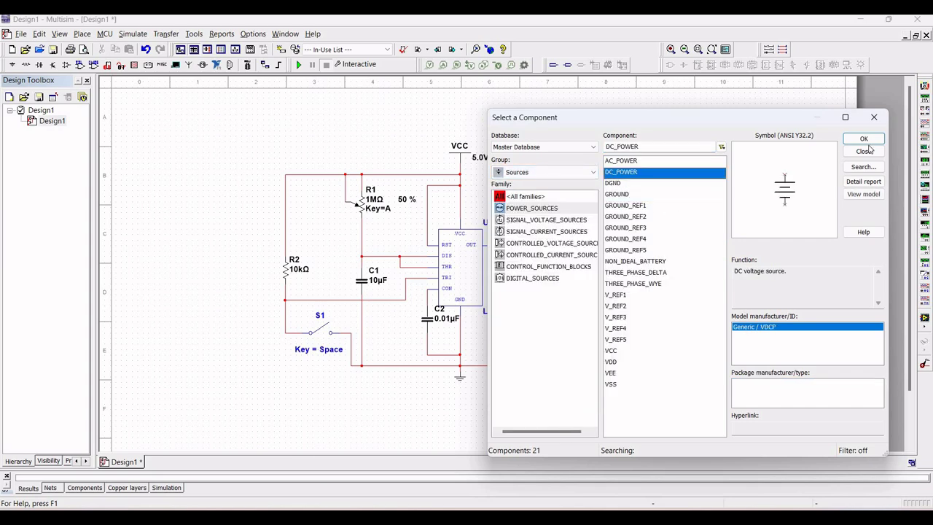
pyautogui.press('Return')
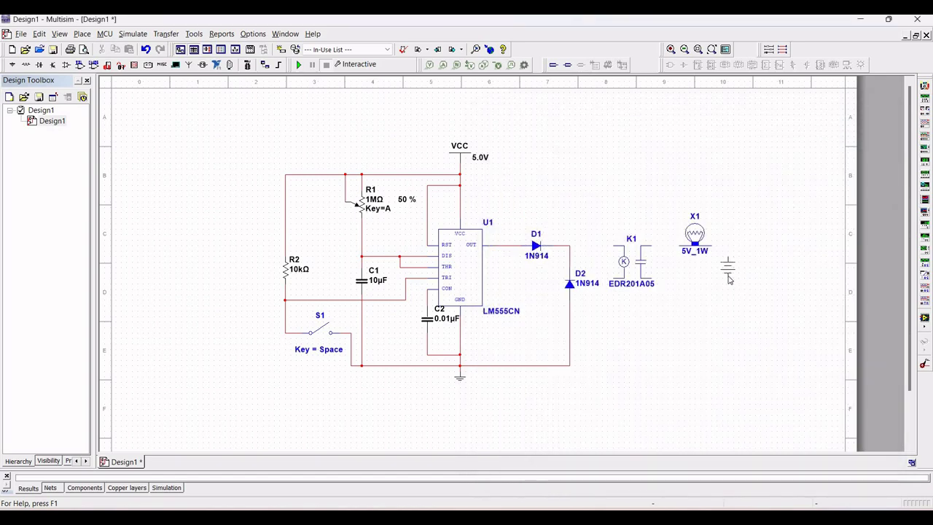
pyautogui.click(729, 279)
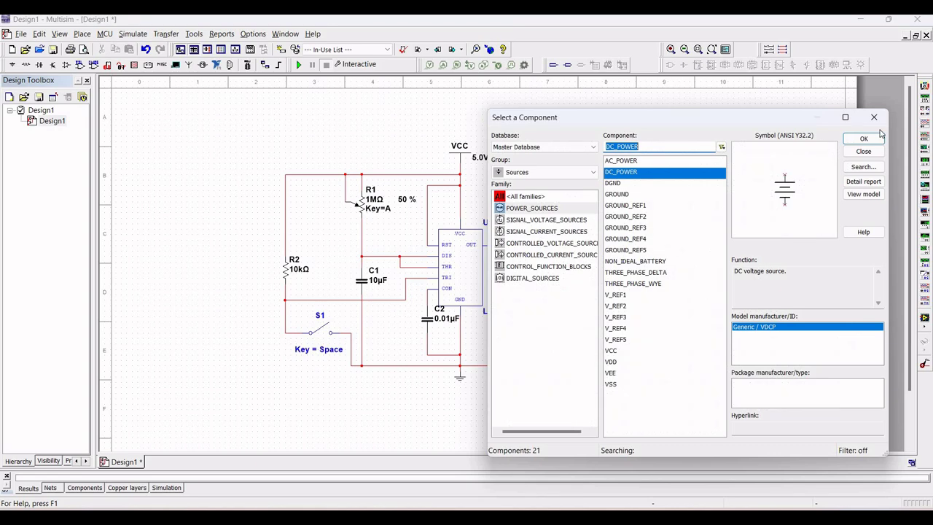
pyautogui.press('Escape')
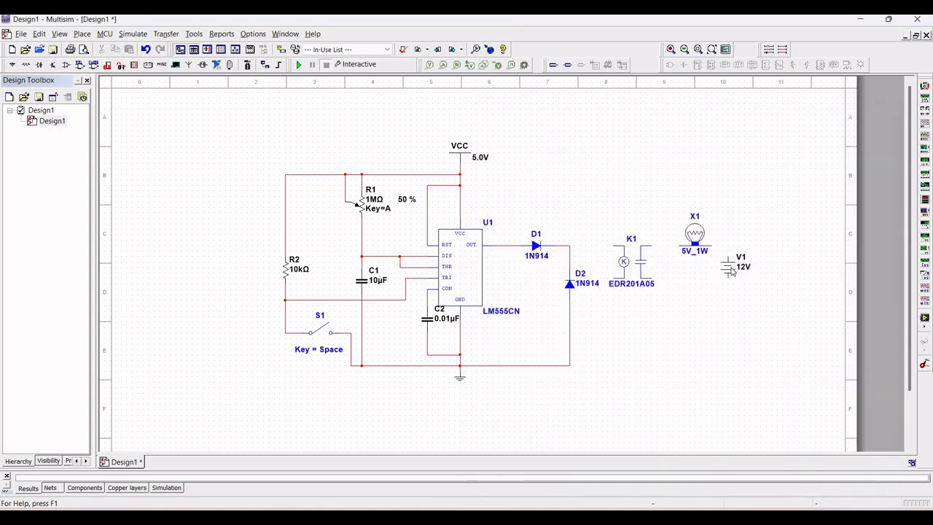
# - Set the voltage of DC source V1 to 5 V
pyautogui.doubleClick(735, 267)
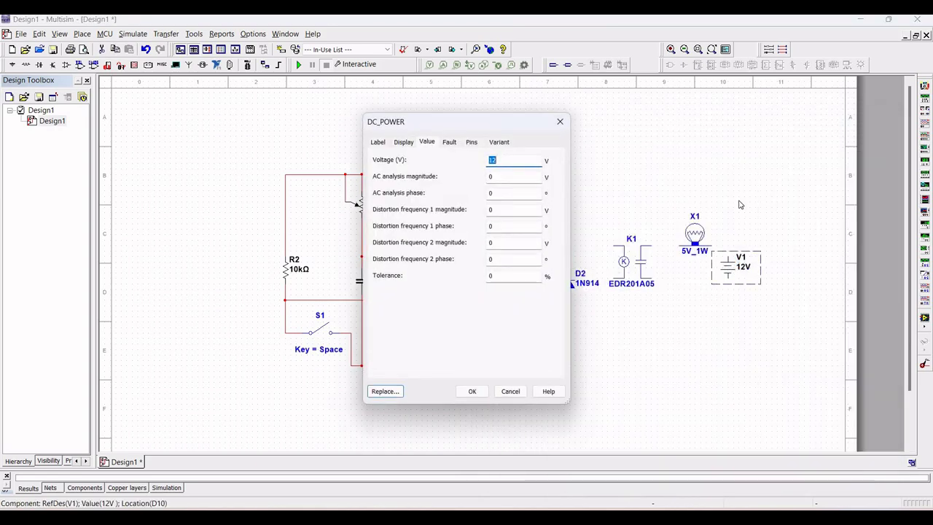
pyautogui.write('5')
pyautogui.press('Return')
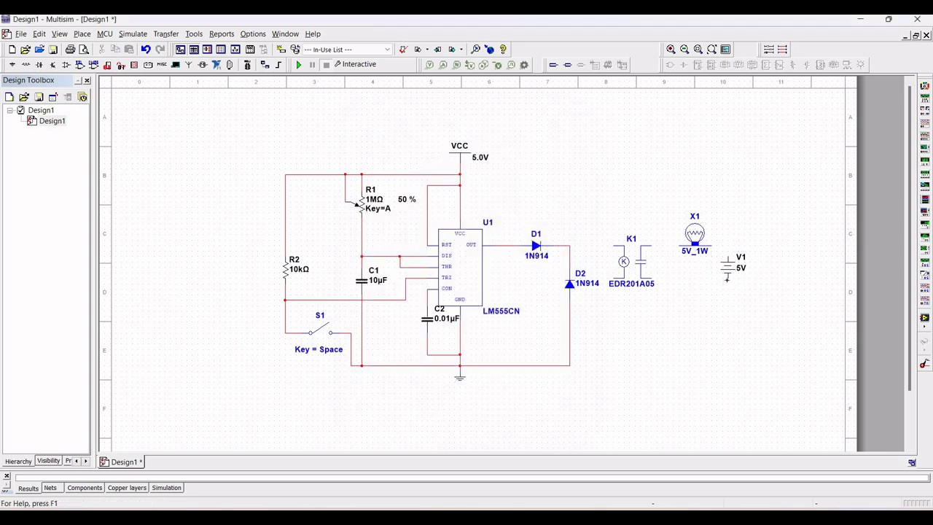
# - Wire relay K1's contact, lamp X1 and source V1 in a series loop, and connect K1's coil across diode D2
pyautogui.click(656, 278)
pyautogui.click(727, 276)
pyautogui.click(708, 246)
pyautogui.click(727, 255)
pyautogui.click(569, 302)
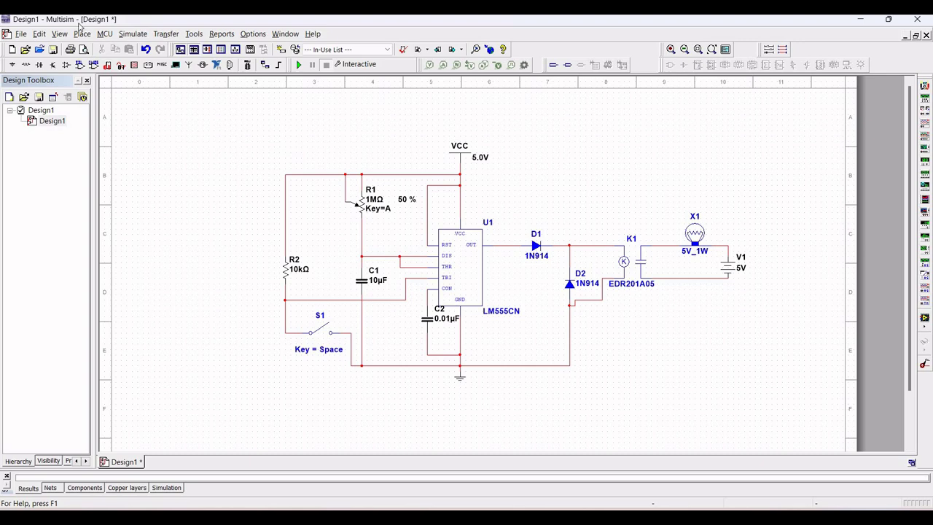
# - Place an oscilloscope above relay K1 and wire its channel A positive terminal to the line between D1's cathode and K1's coil
pyautogui.click(132, 35)
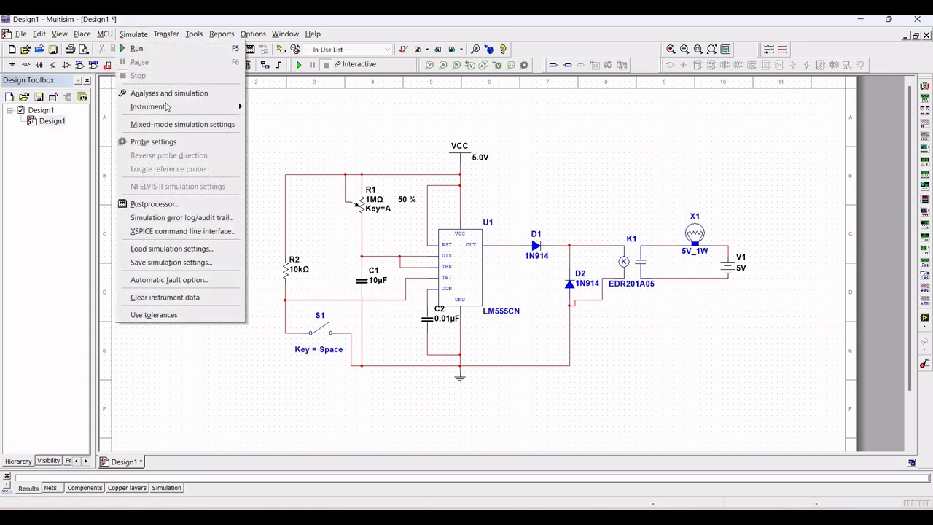
pyautogui.moveTo(208, 109)
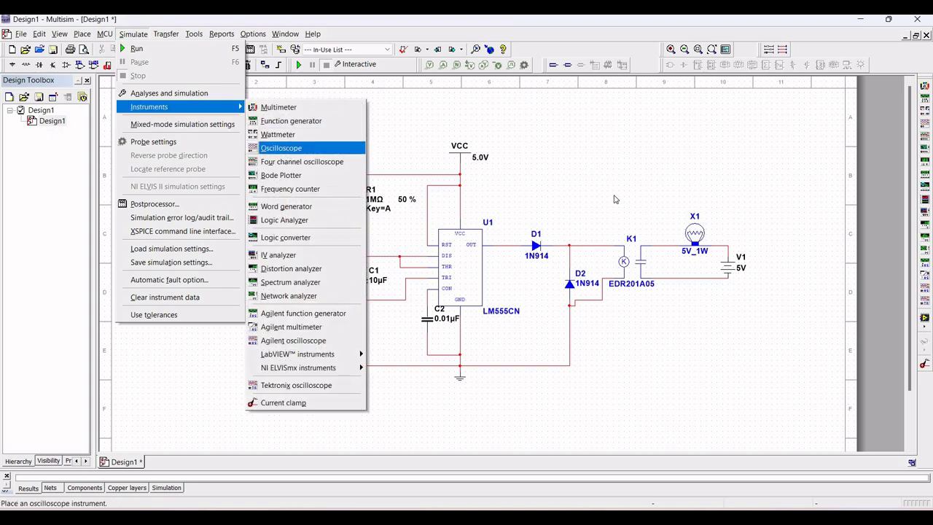
pyautogui.click(282, 147)
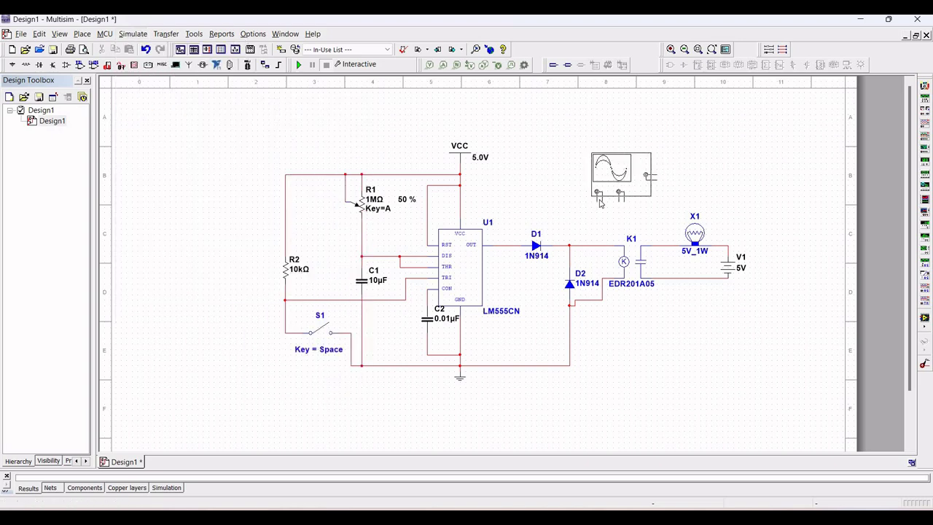
pyautogui.click(597, 202)
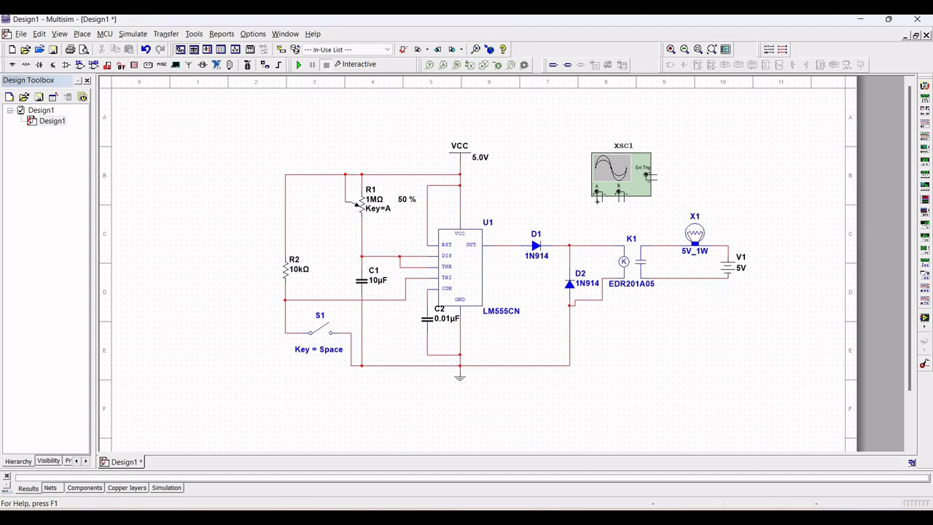
pyautogui.click(594, 202)
pyautogui.click(578, 245)
# - Place a GROUND symbol just below the oscilloscope and wire it to the channel A negative terminal
pyautogui.click(11, 65)
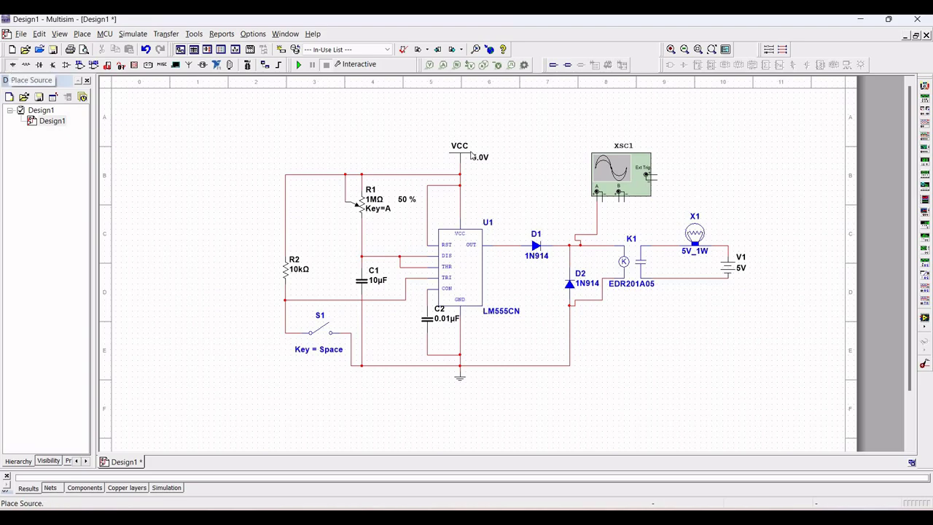
pyautogui.click(631, 194)
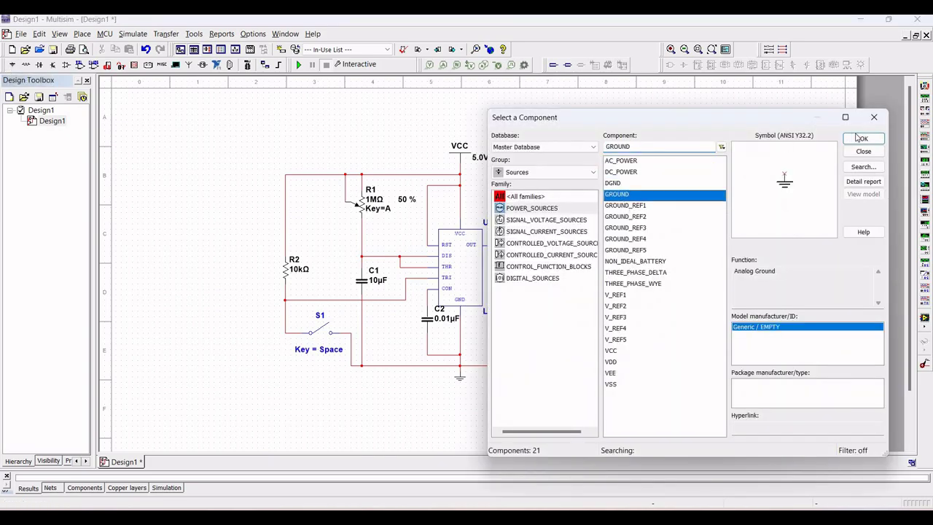
pyautogui.click(862, 138)
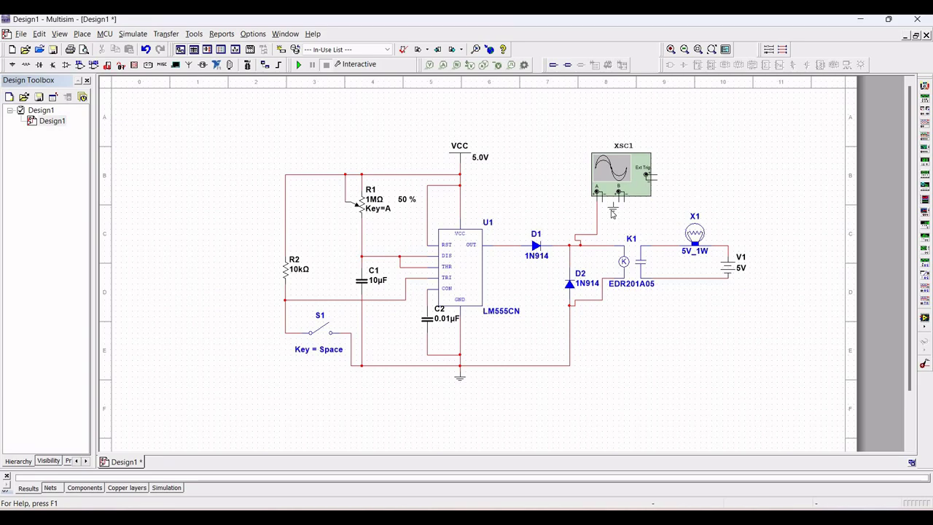
pyautogui.click(612, 216)
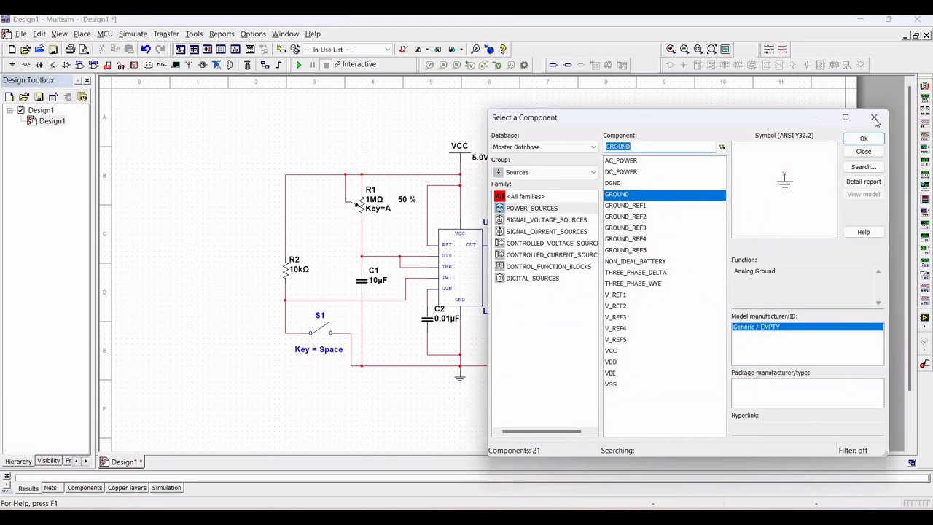
pyautogui.press('Escape')
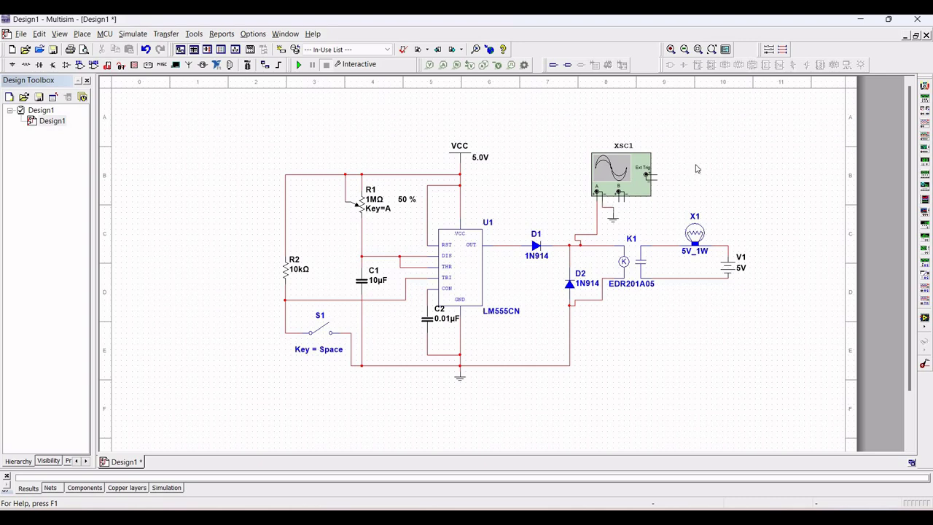
# - Run the interactive simulation, restart it, and operate switch S1, leaving it open
pyautogui.click(653, 205)
pyautogui.press('F5')
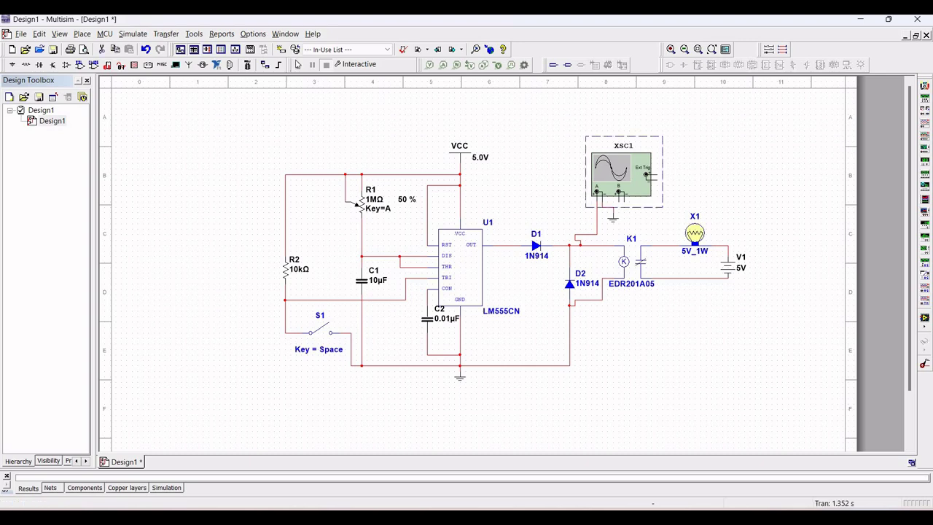
pyautogui.click(298, 65)
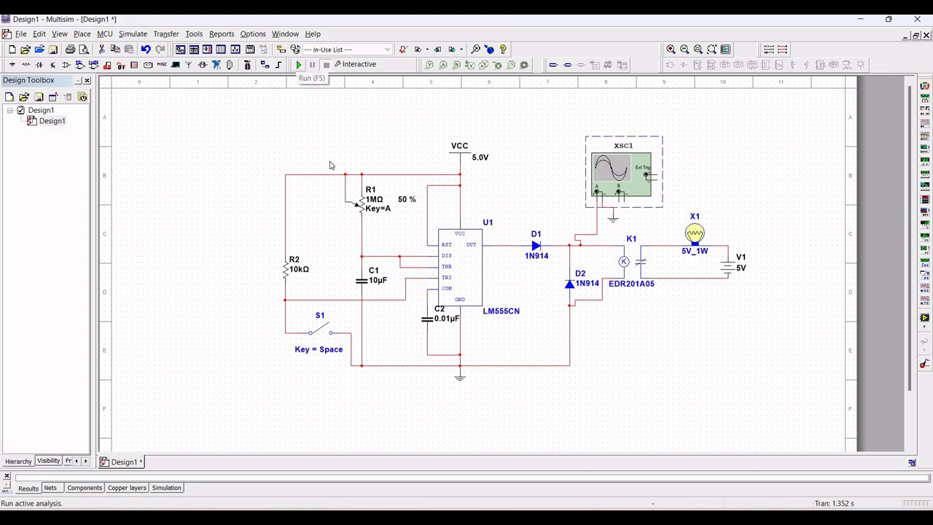
pyautogui.click(328, 336)
pyautogui.click(328, 336)
pyautogui.click(330, 334)
pyautogui.click(333, 332)
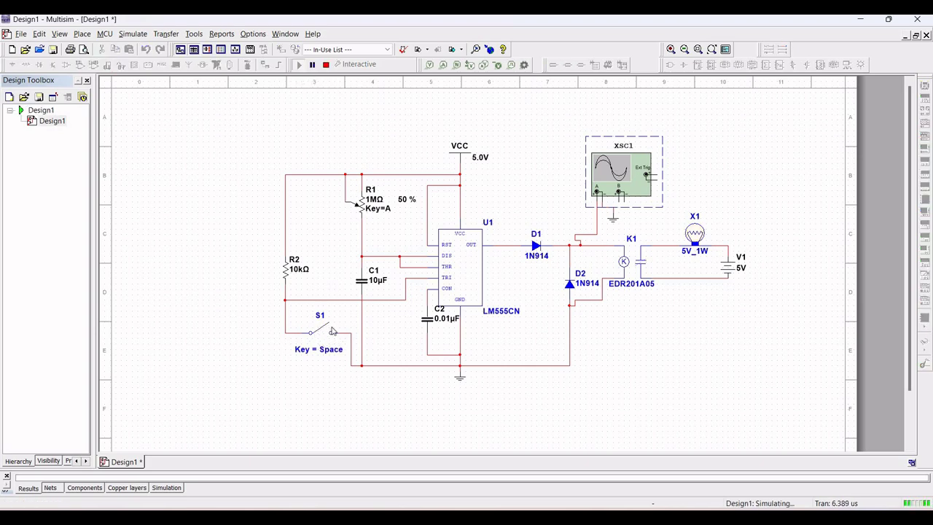
# - Open oscilloscope XSC1's display and close switch S1 to trigger the timer
pyautogui.doubleClick(598, 189)
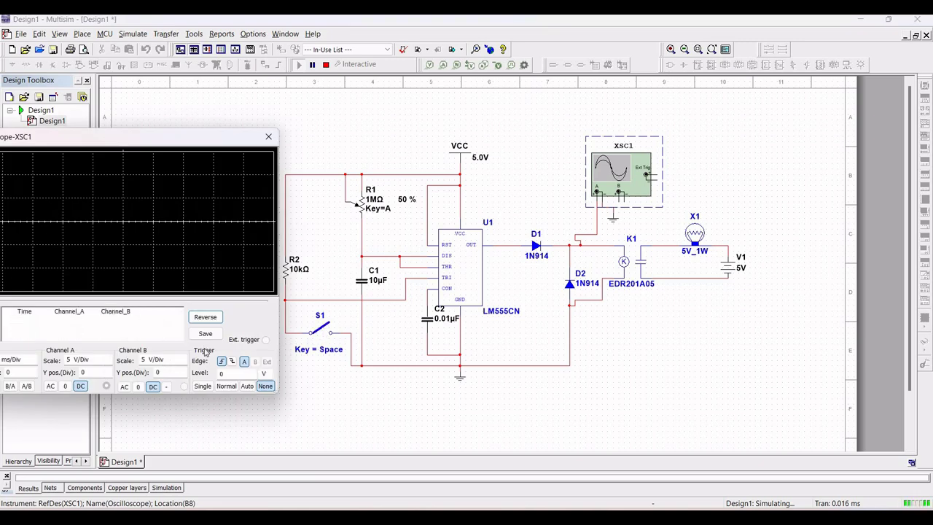
pyautogui.click(320, 334)
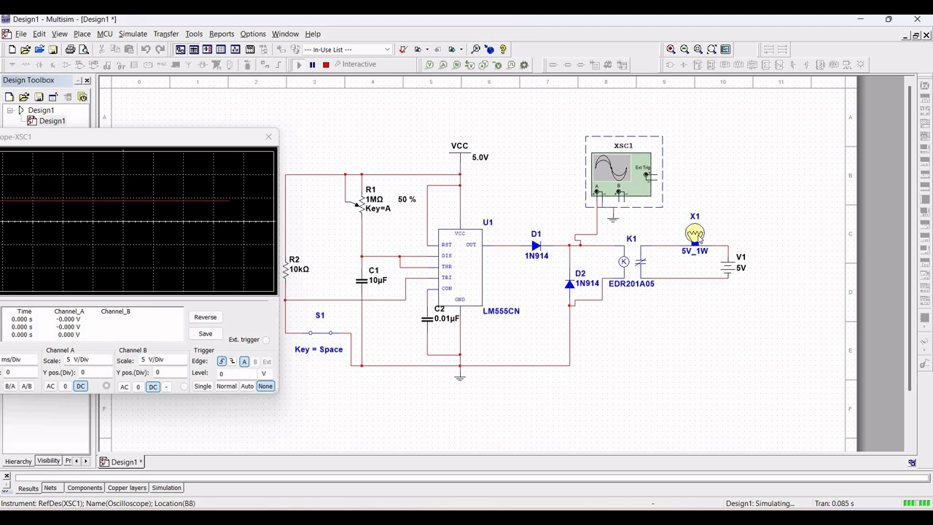